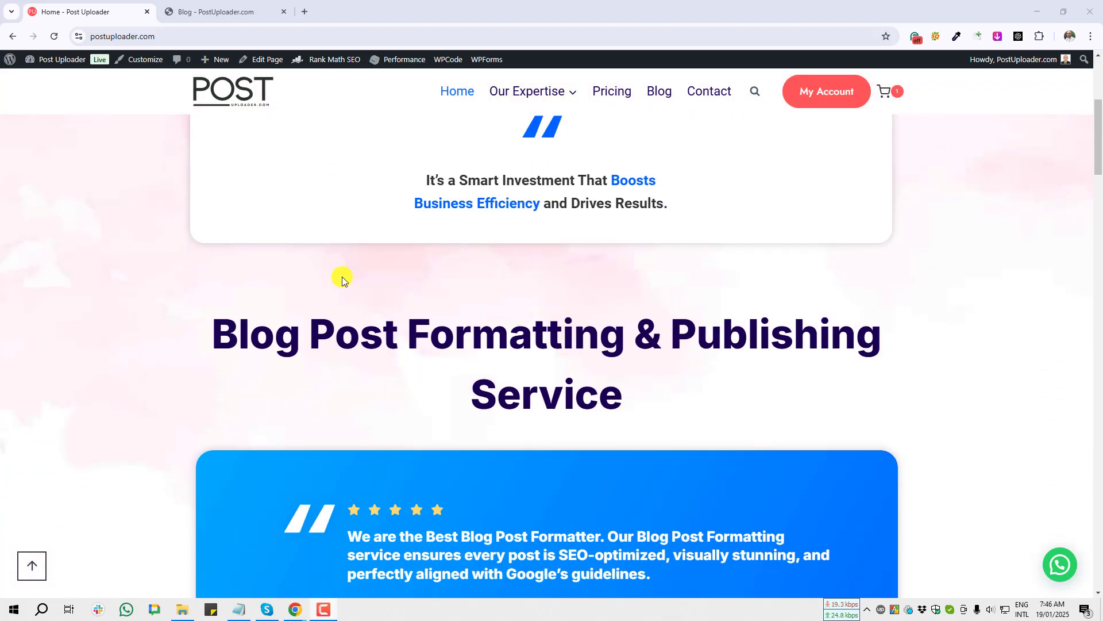
scroll(342, 279, "down", 10)
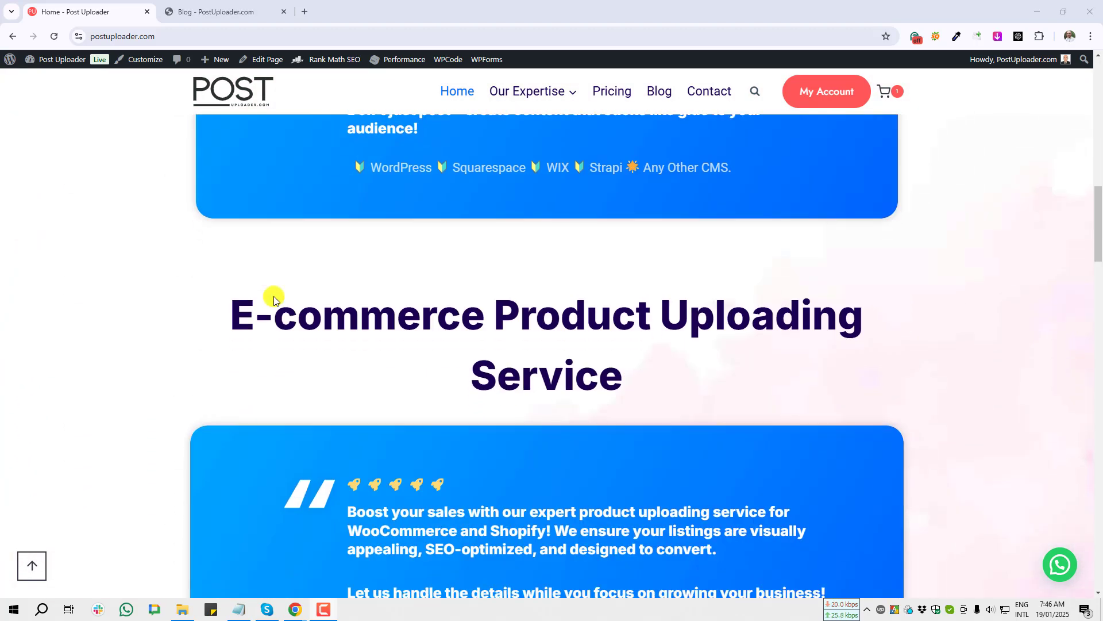
scroll(274, 295, "down", 5)
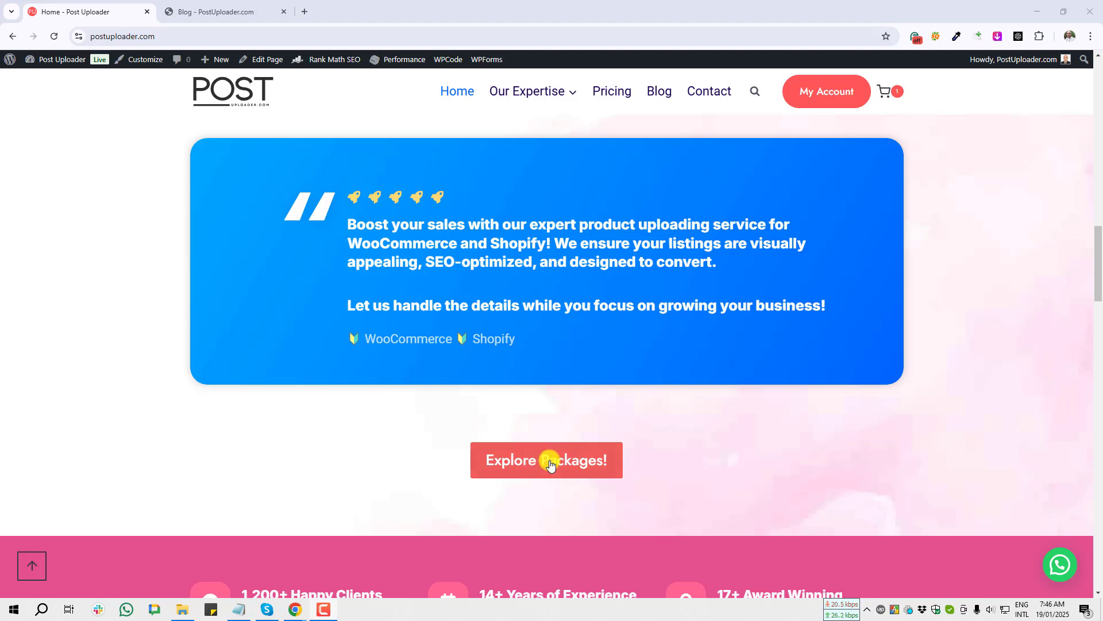
Step: Scroll down the home page and open the pricing packages page via Explore Packages
left_click(550, 464)
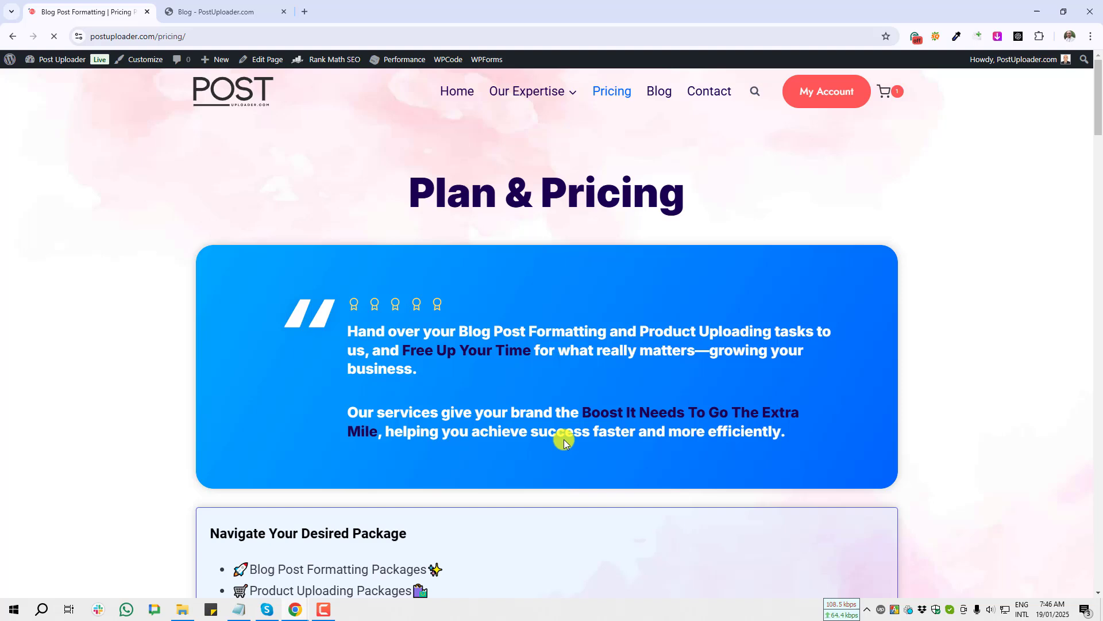
Step: Scroll through the Basic, Essential and Standard packages priced $10, $45 and $80
scroll(526, 429, "down", 2)
scroll(526, 428, "down", 8)
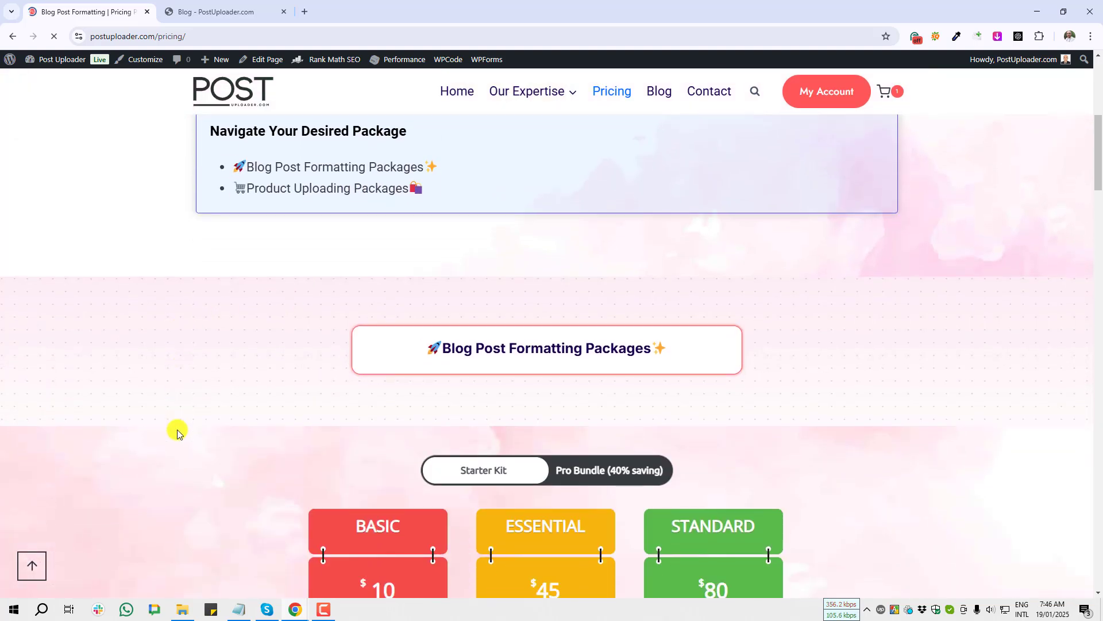
scroll(177, 429, "down", 2)
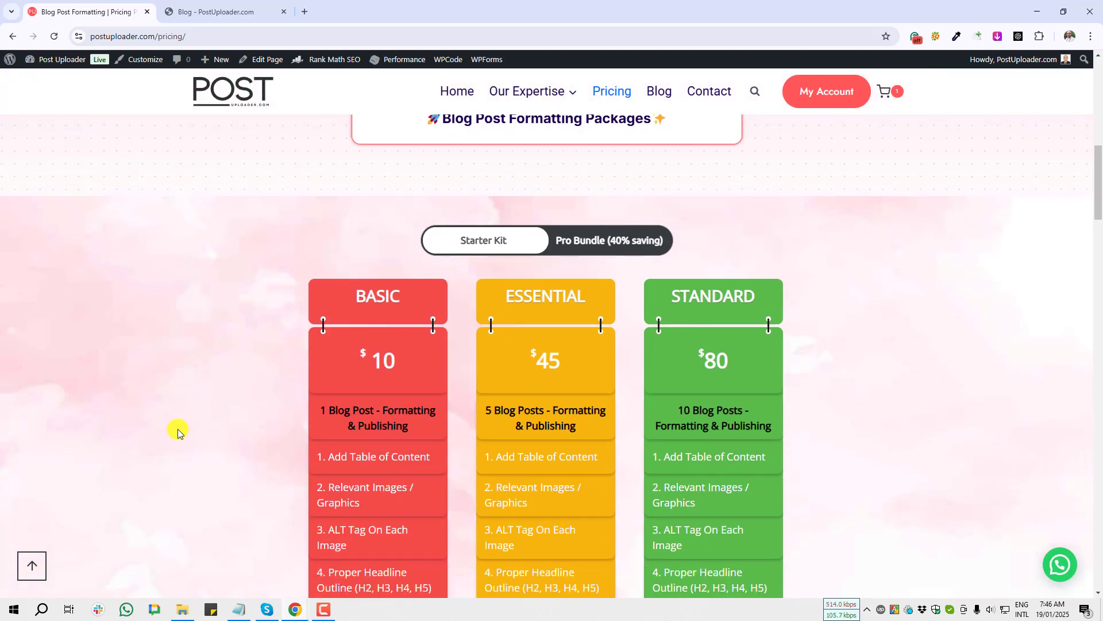
scroll(177, 428, "down", 4)
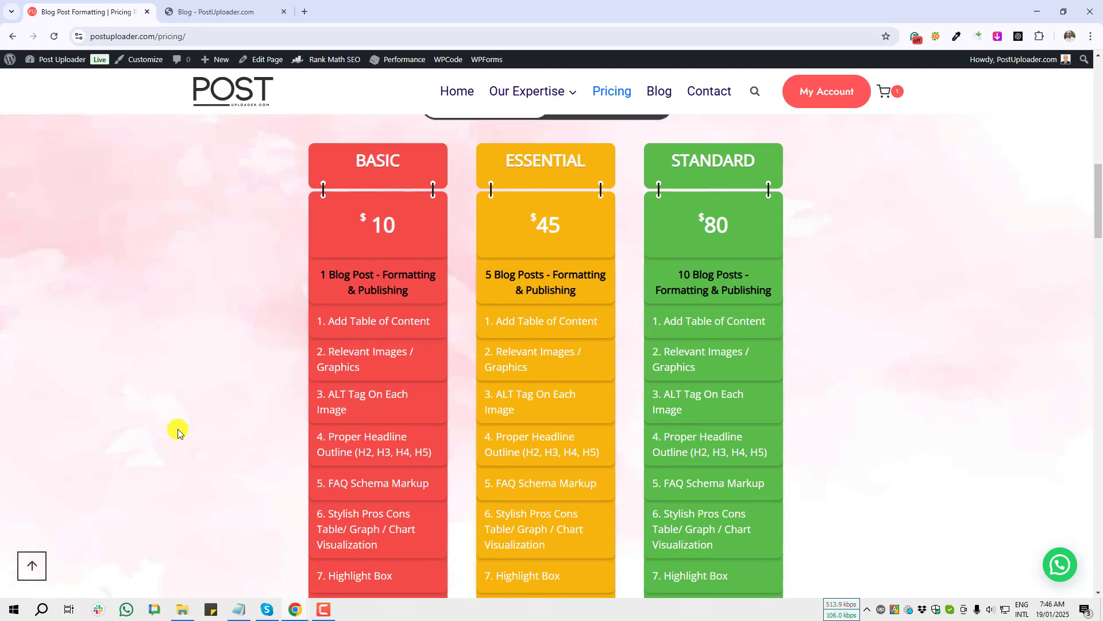
scroll(178, 429, "down", 9)
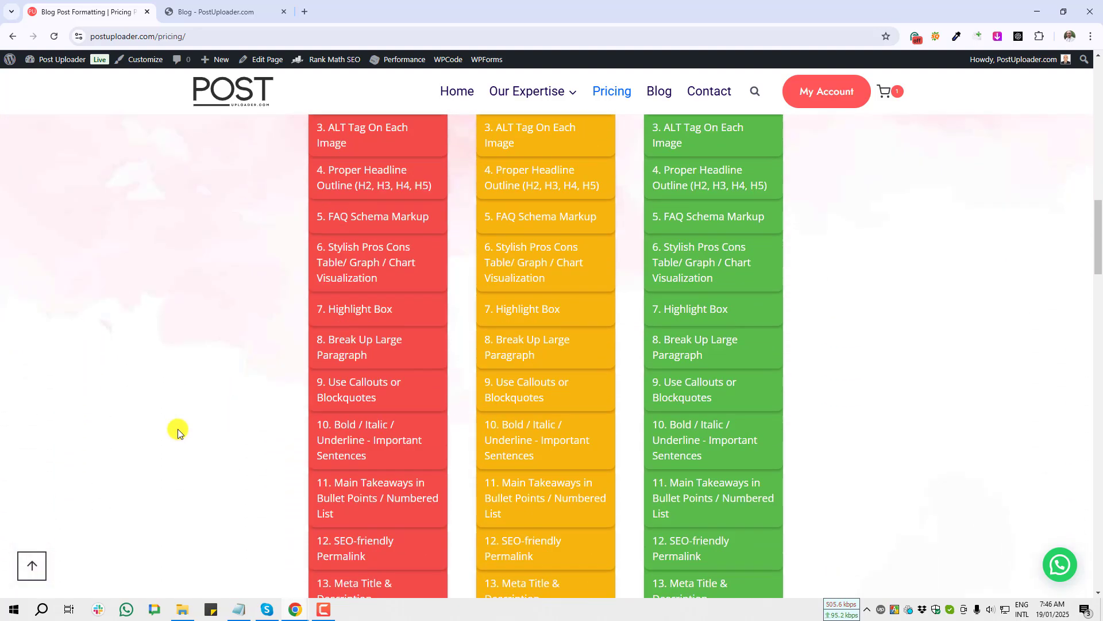
scroll(178, 429, "down", 3)
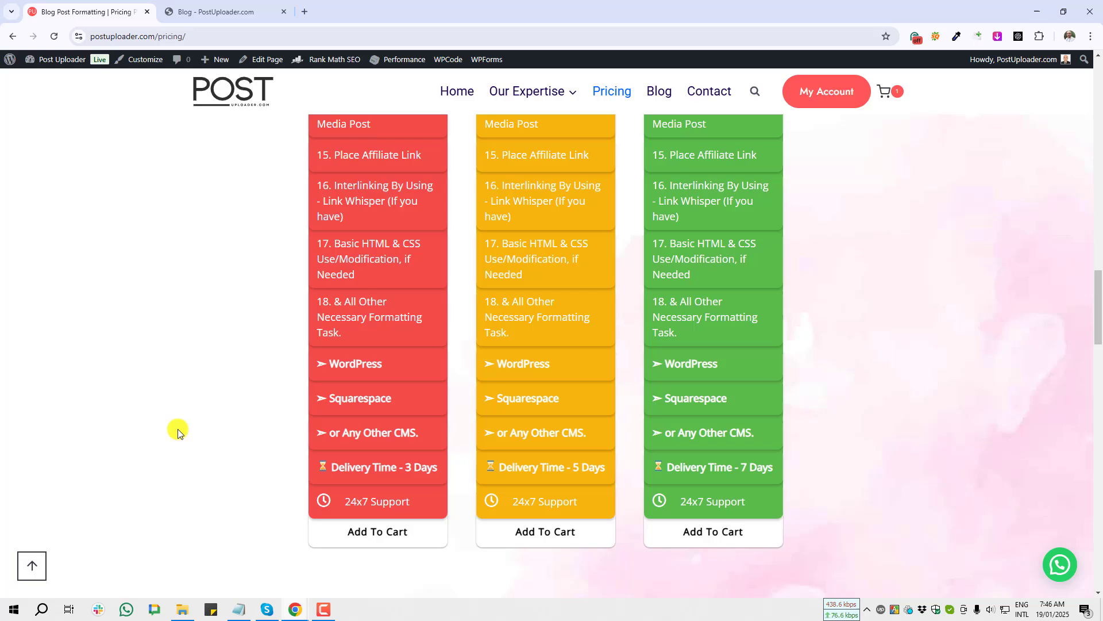
scroll(177, 429, "down", 2)
scroll(177, 429, "down", 7)
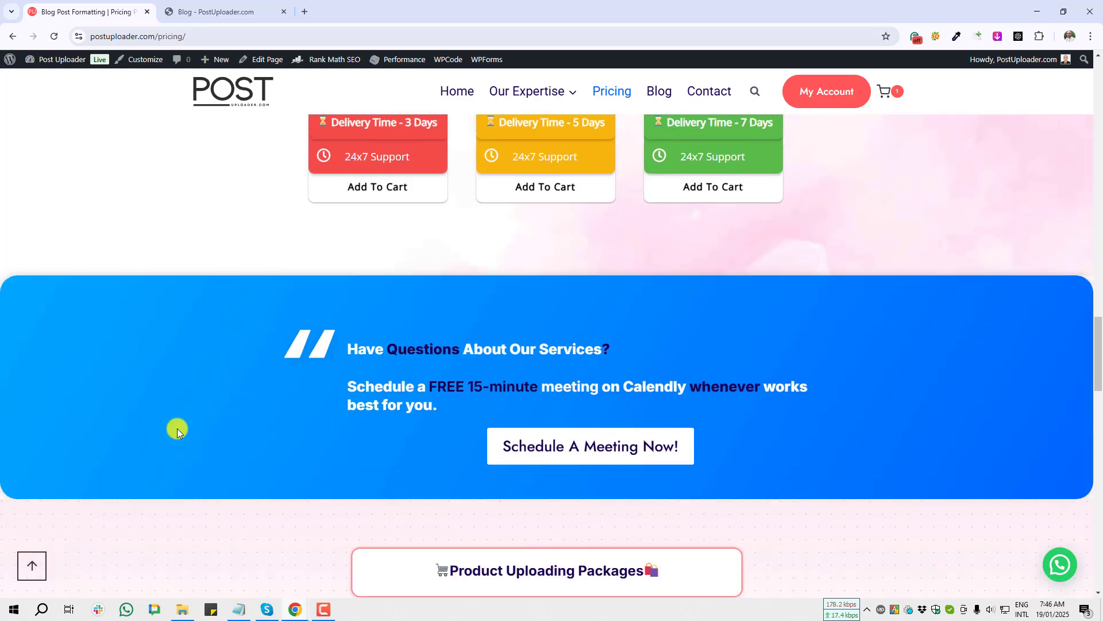
Step: Open the Blog page and bring the theme's default pagination into view
scroll(177, 429, "down", 4)
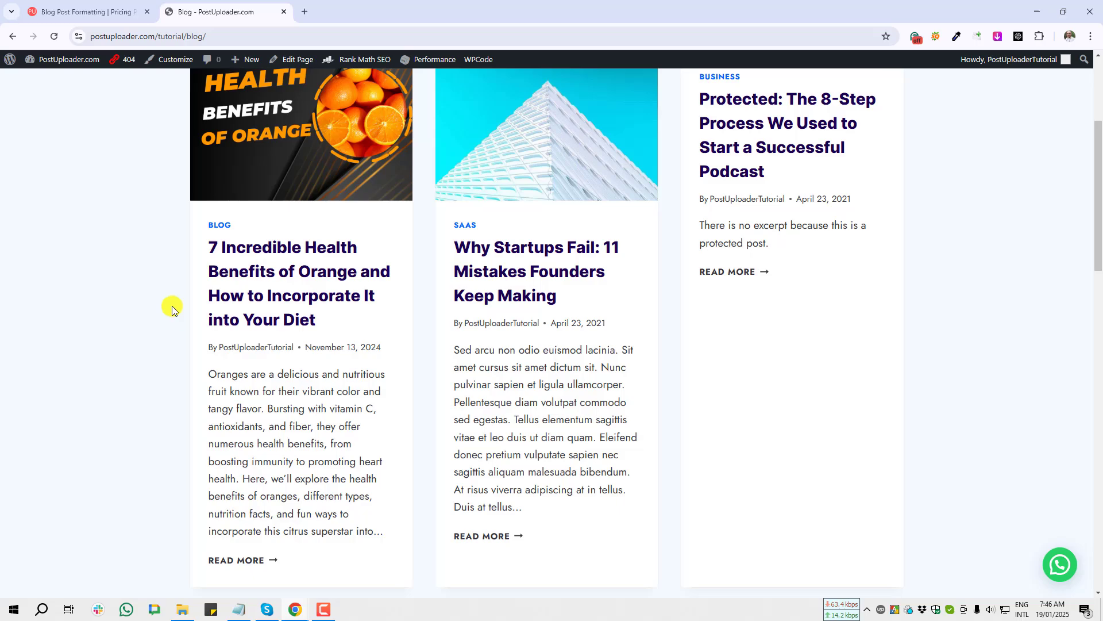
scroll(171, 306, "down", 10)
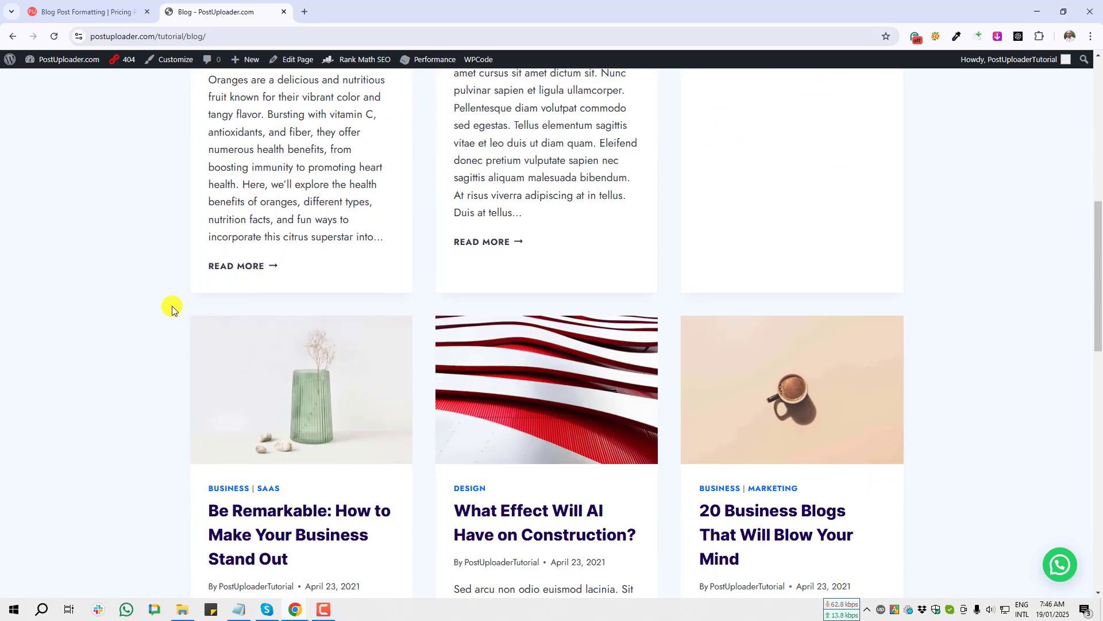
scroll(171, 306, "down", 4)
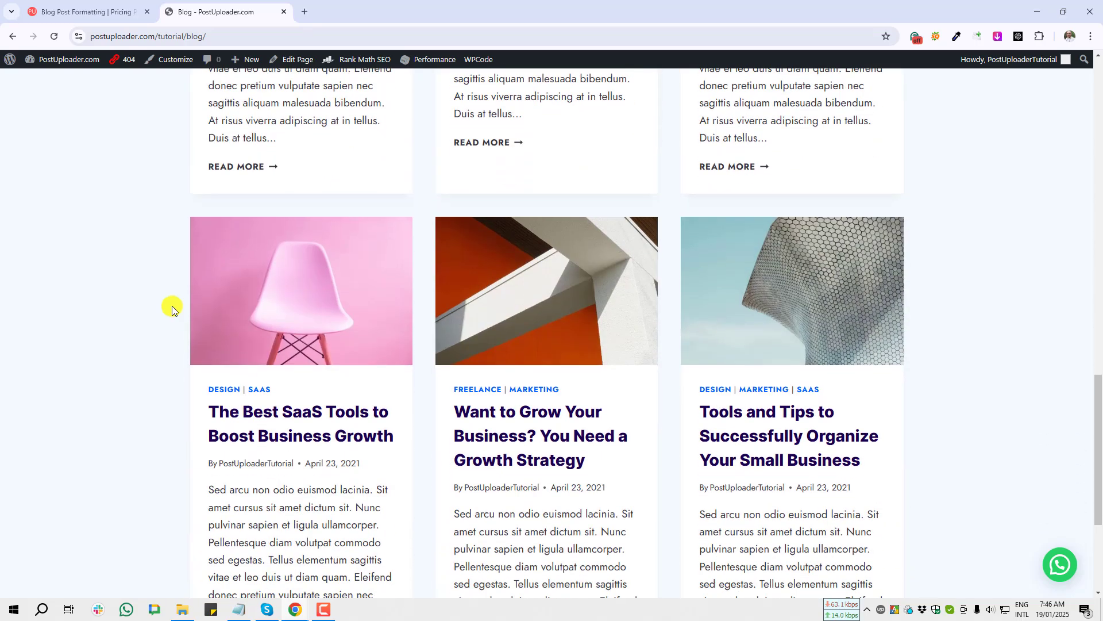
scroll(171, 305, "down", 4)
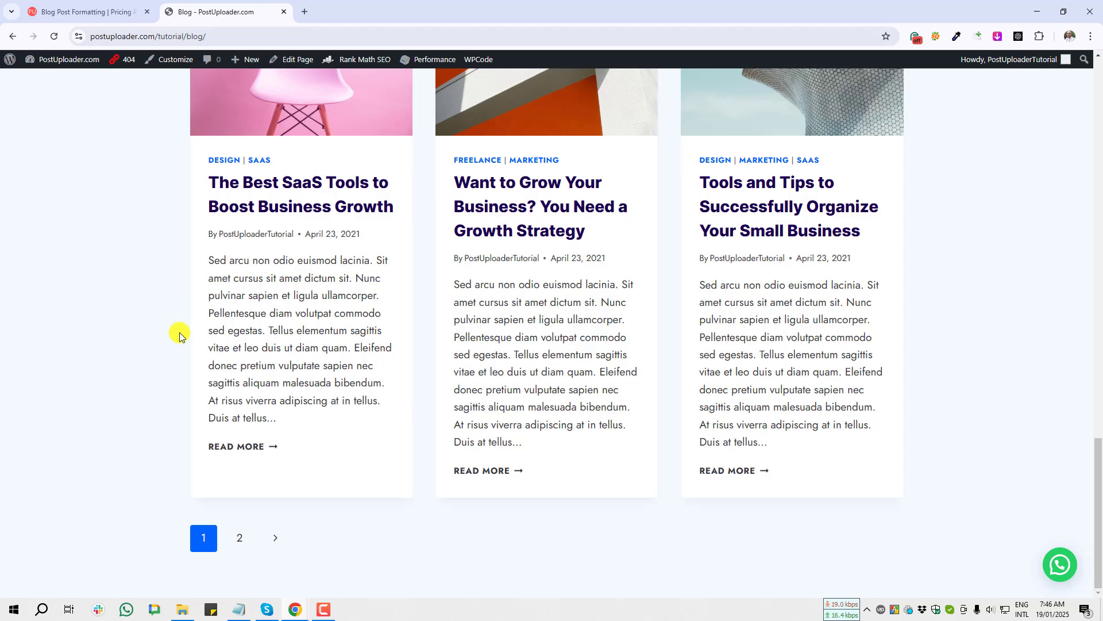
left_click(179, 474)
Step: Start a screenshot of the theme's page 1 and 2 pagination, then cancel it
key("Print")
left_click_drag(177, 508, 323, 566)
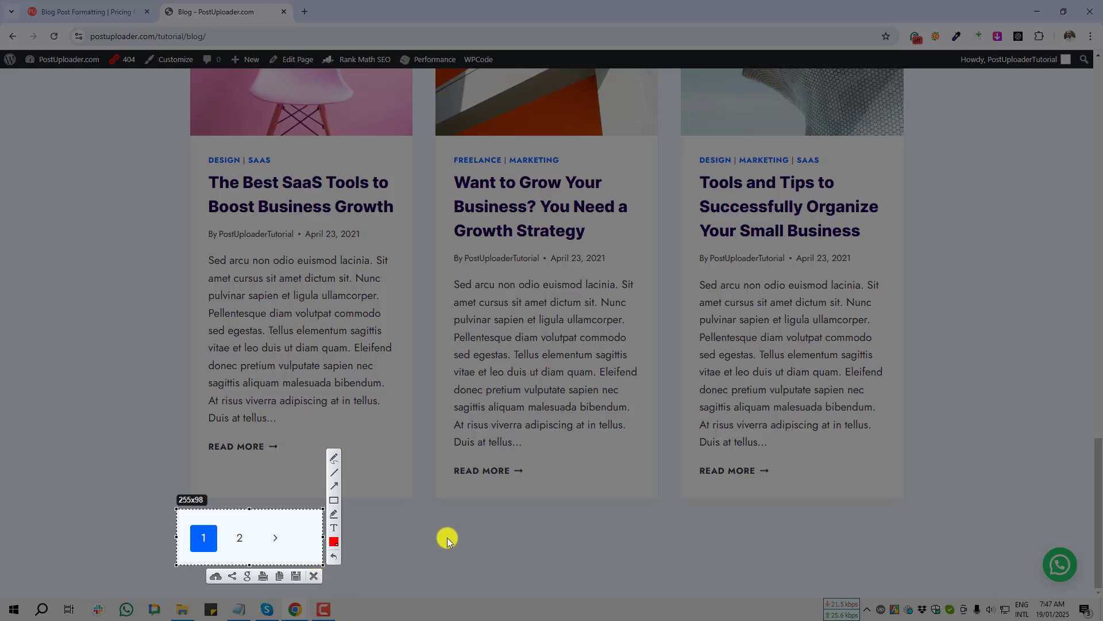
left_click(315, 576)
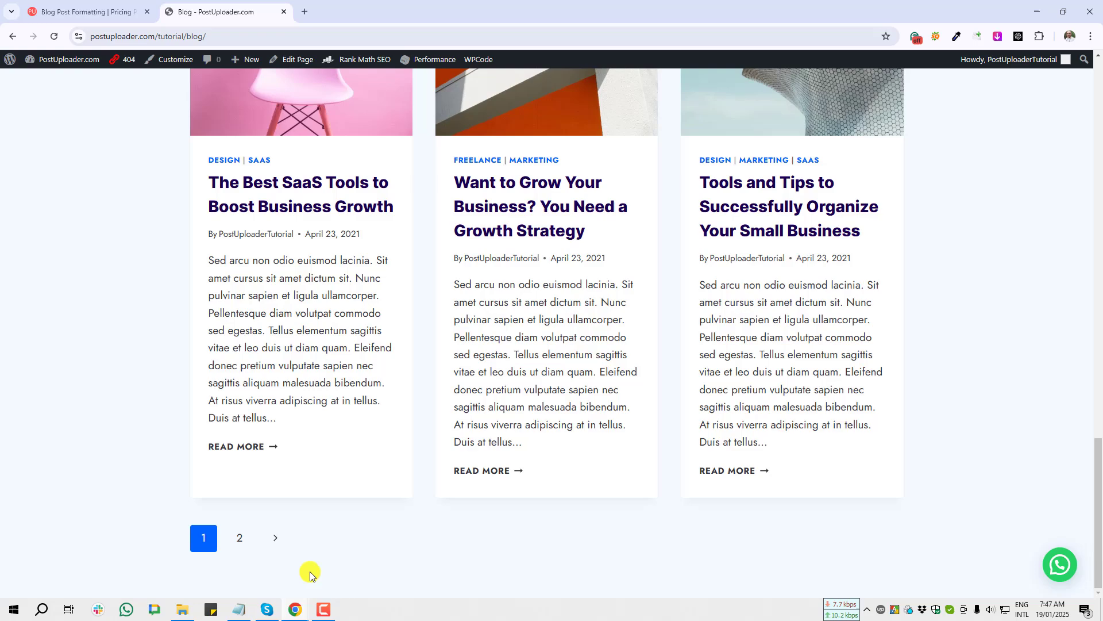
scroll(185, 402, "up", 7)
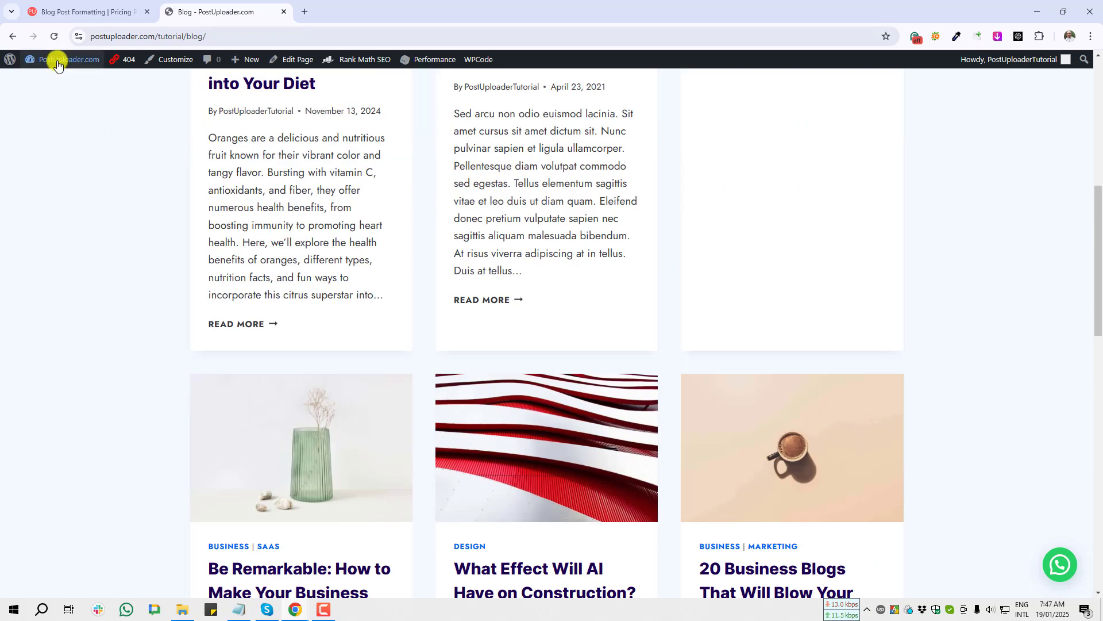
Step: Search Plugins > Add New Plugin for 'Wp Paginate'
mouse_move(58, 63)
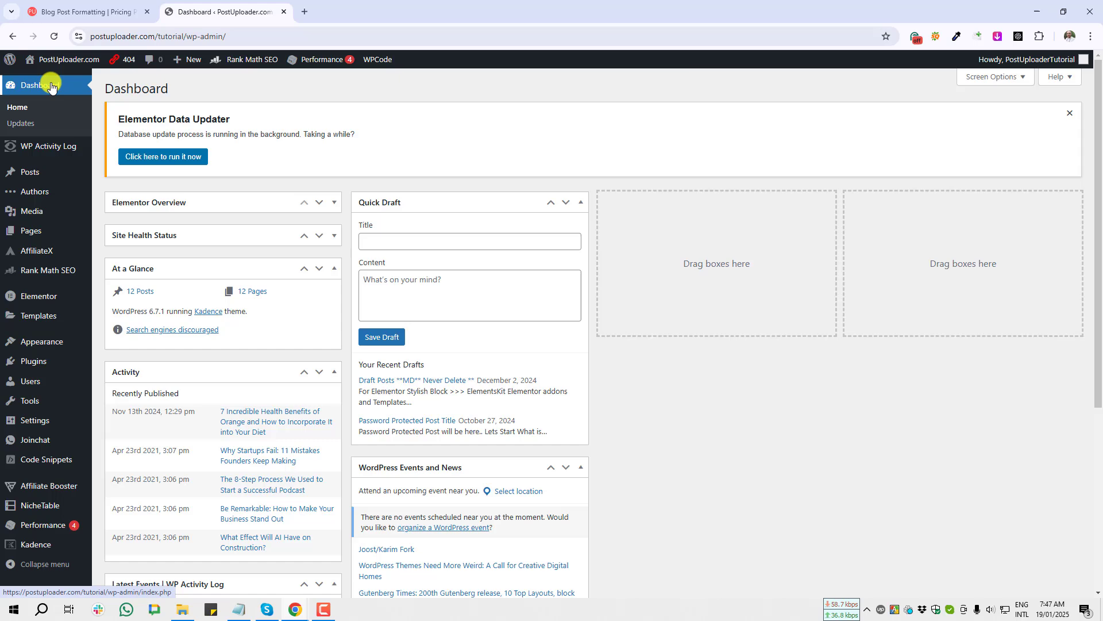
mouse_move(23, 361)
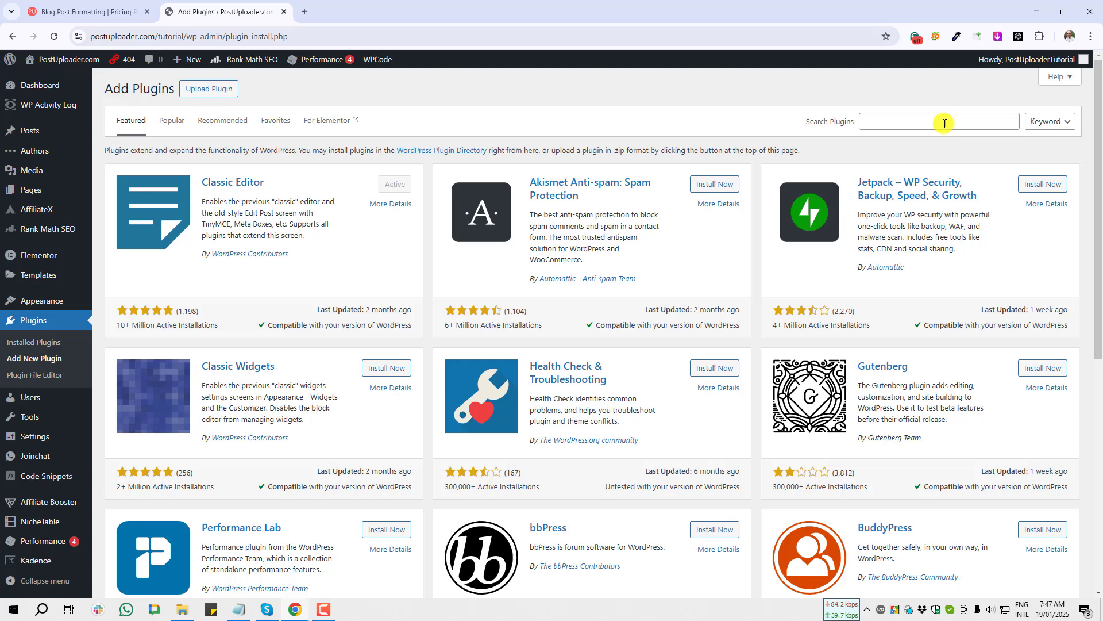
left_click(944, 124)
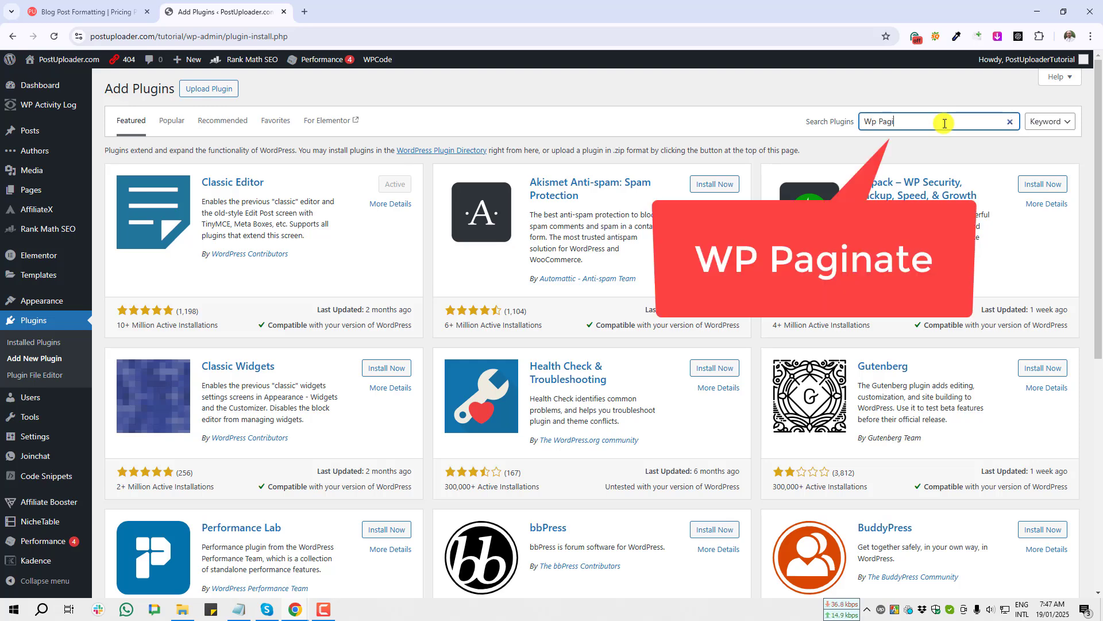
key("Return")
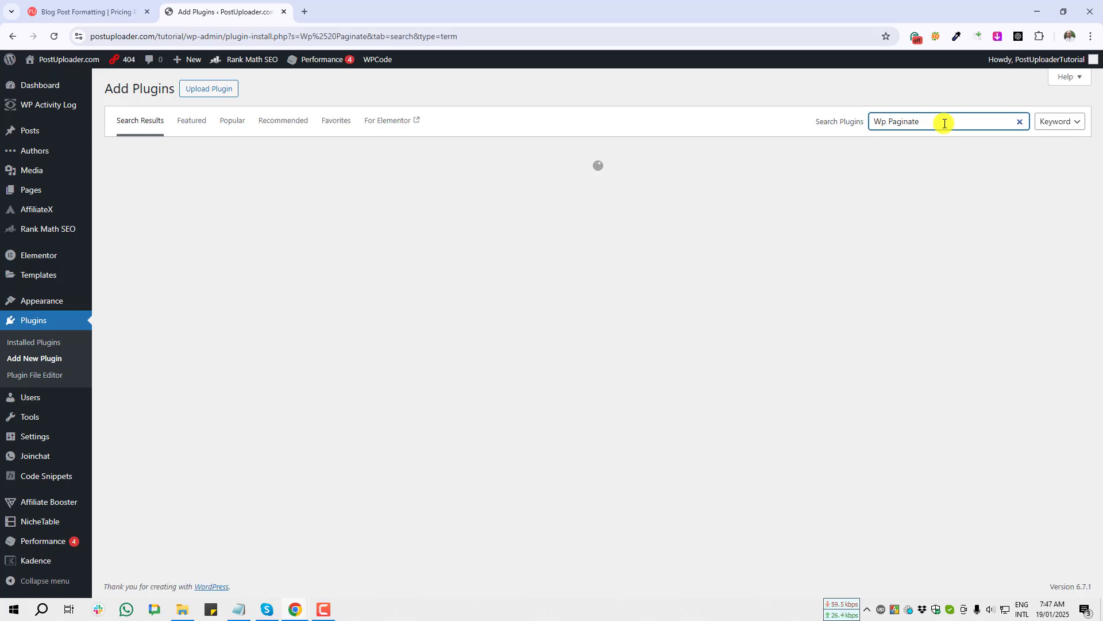
Step: Install and activate WP-Paginate from the search results
key("Print")
left_click_drag(95, 152, 431, 358)
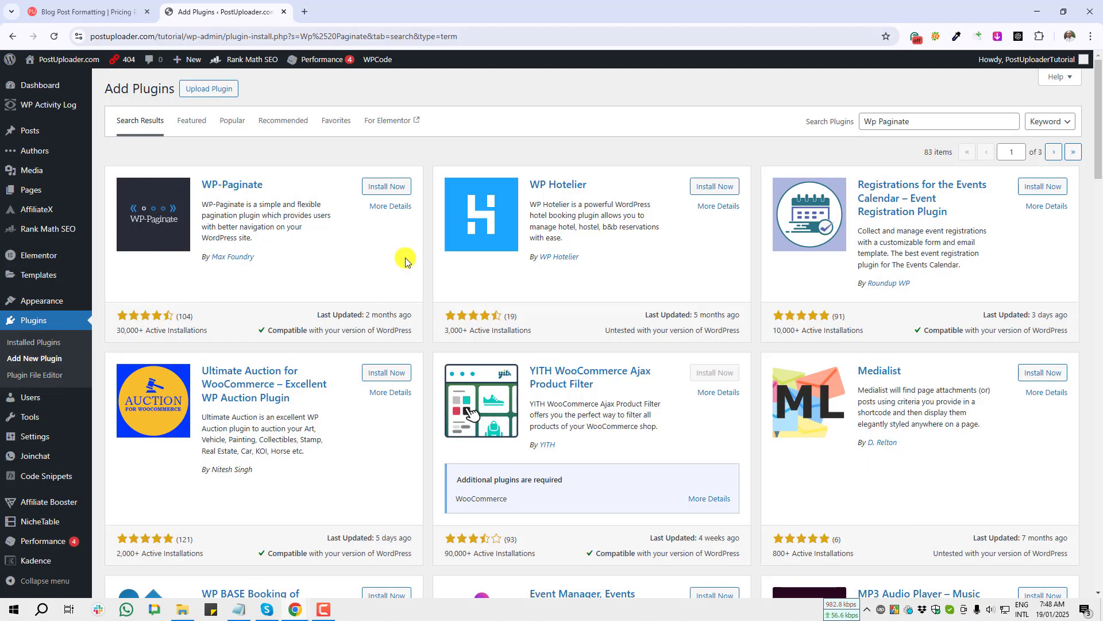
left_click(393, 188)
left_click(394, 187)
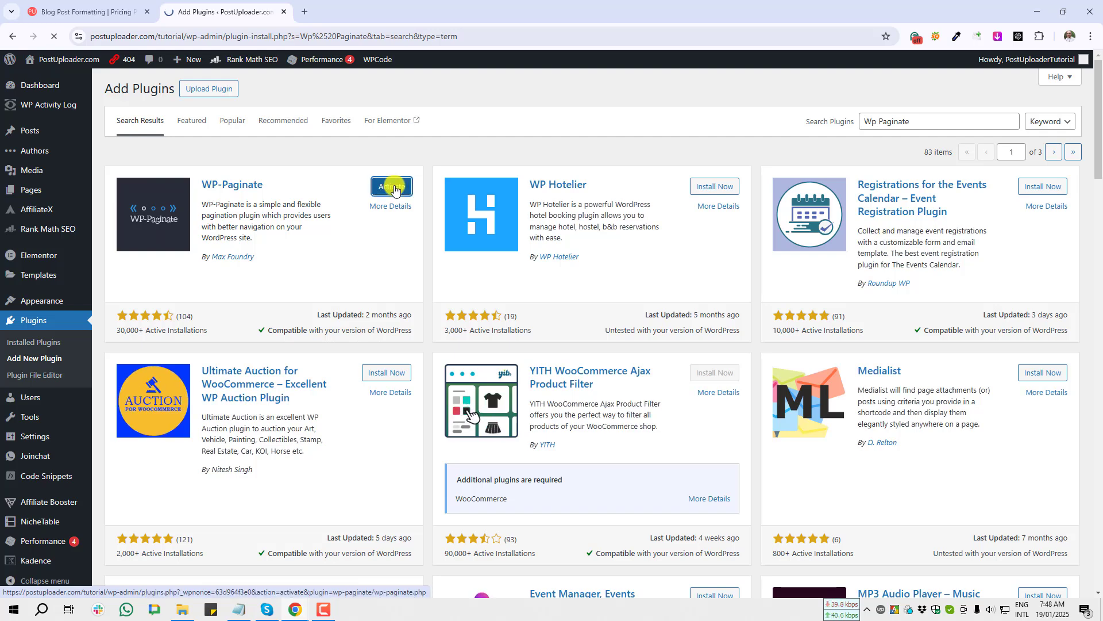
Step: Scroll to the WP-Paginate row in Installed Plugins and screenshot it
scroll(329, 384, "down", 4)
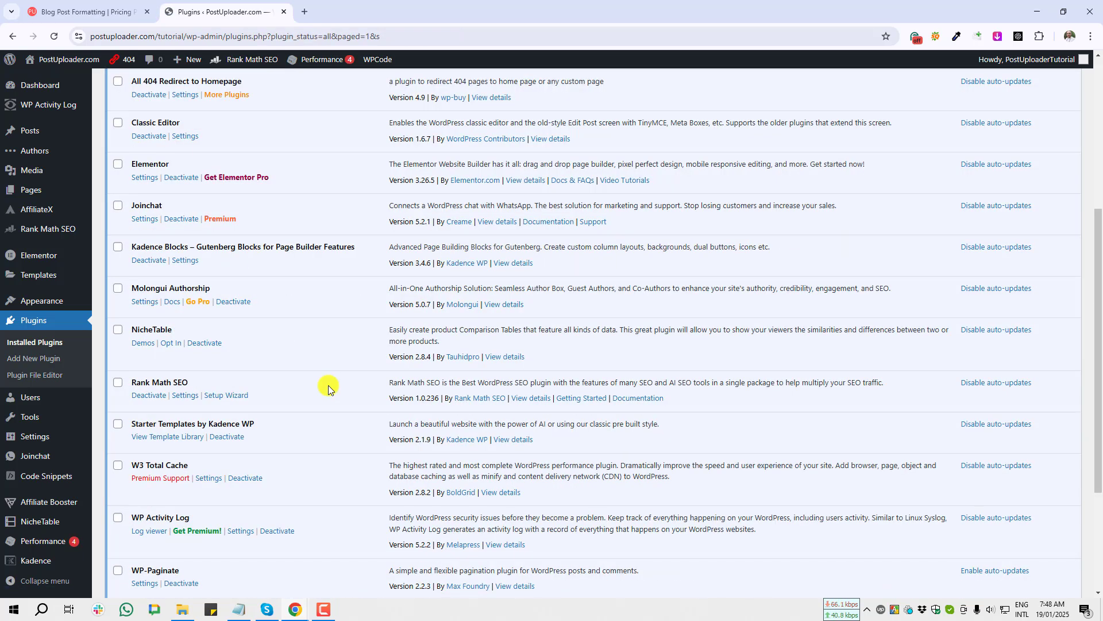
scroll(322, 397, "down", 3)
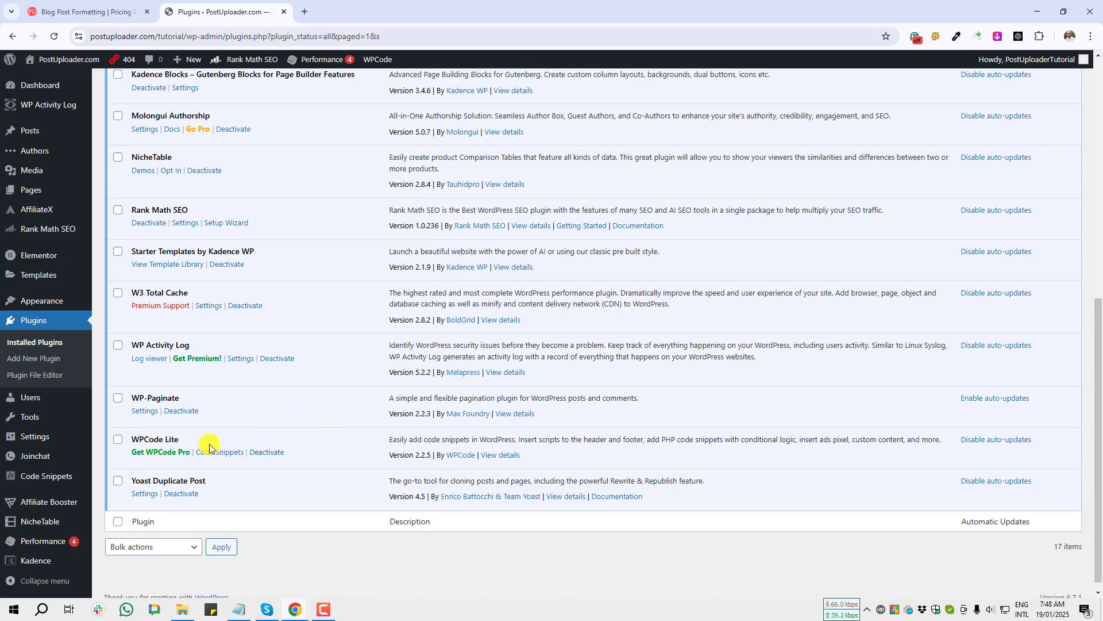
key("Print")
left_click_drag(105, 380, 226, 431)
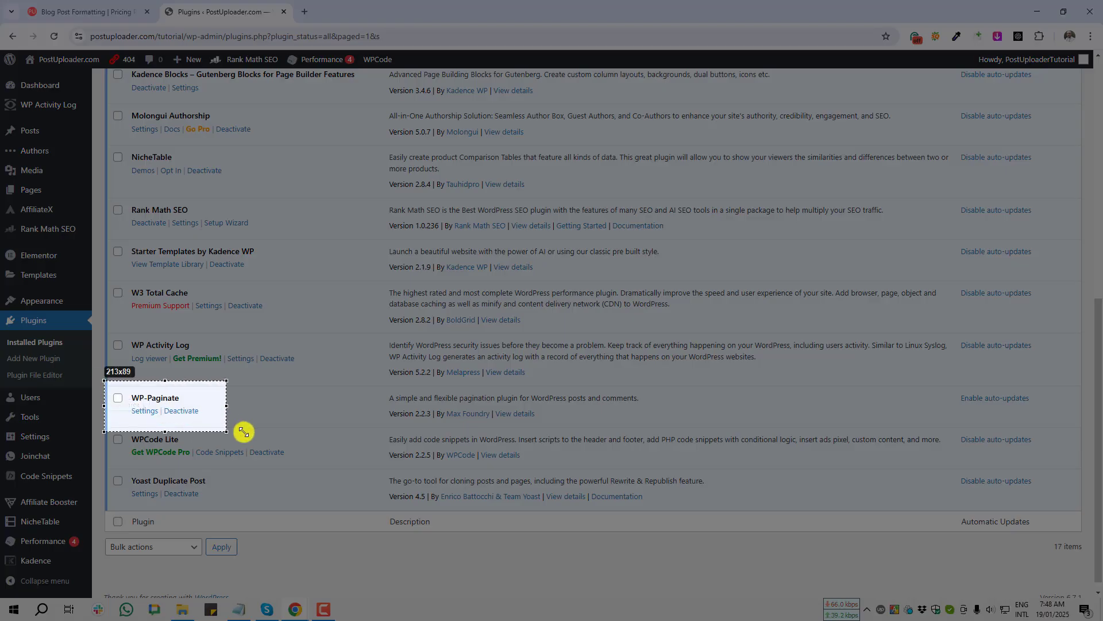
key("ctrl+c")
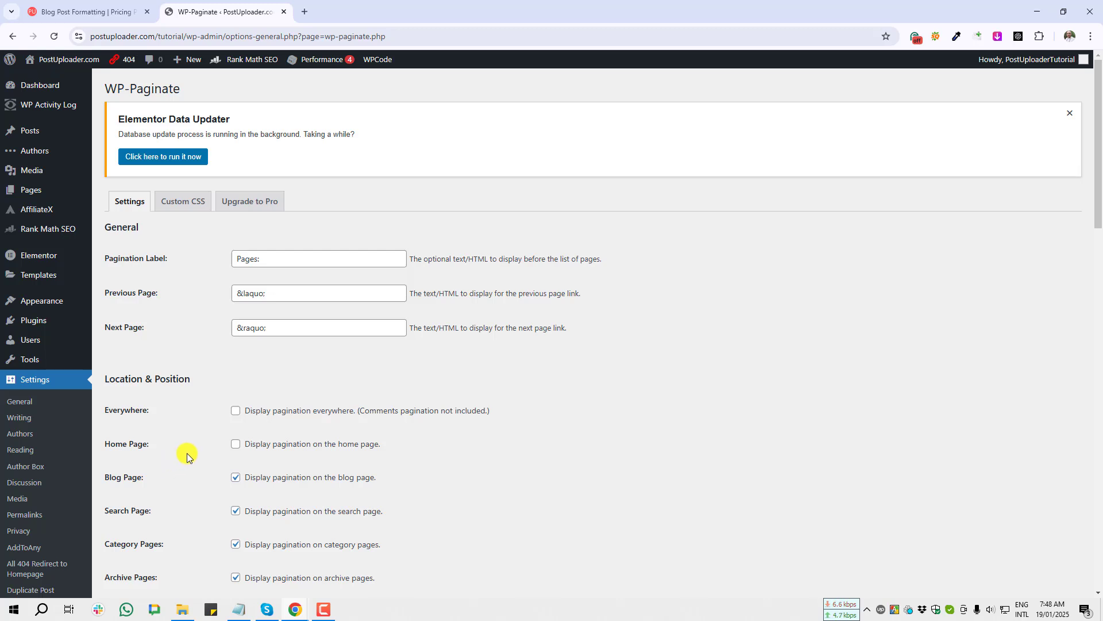
scroll(192, 453, "down", 1)
key("Print")
left_click_drag(104, 119, 155, 166)
key("ctrl+c")
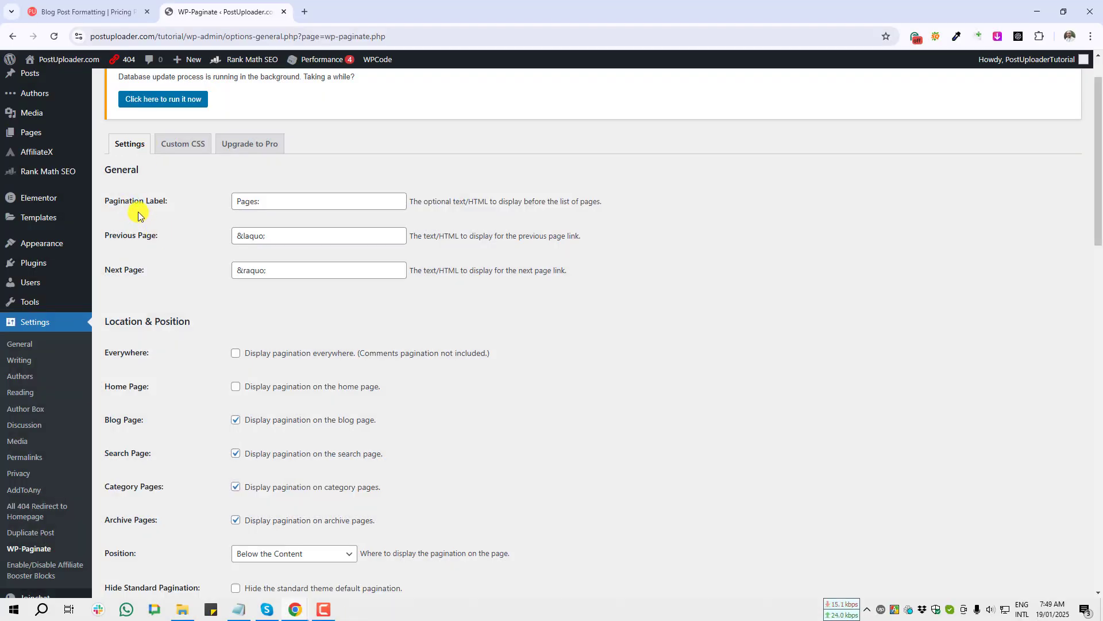
key("Print")
left_click_drag(96, 163, 185, 215)
key("ctrl+c")
left_click(272, 202)
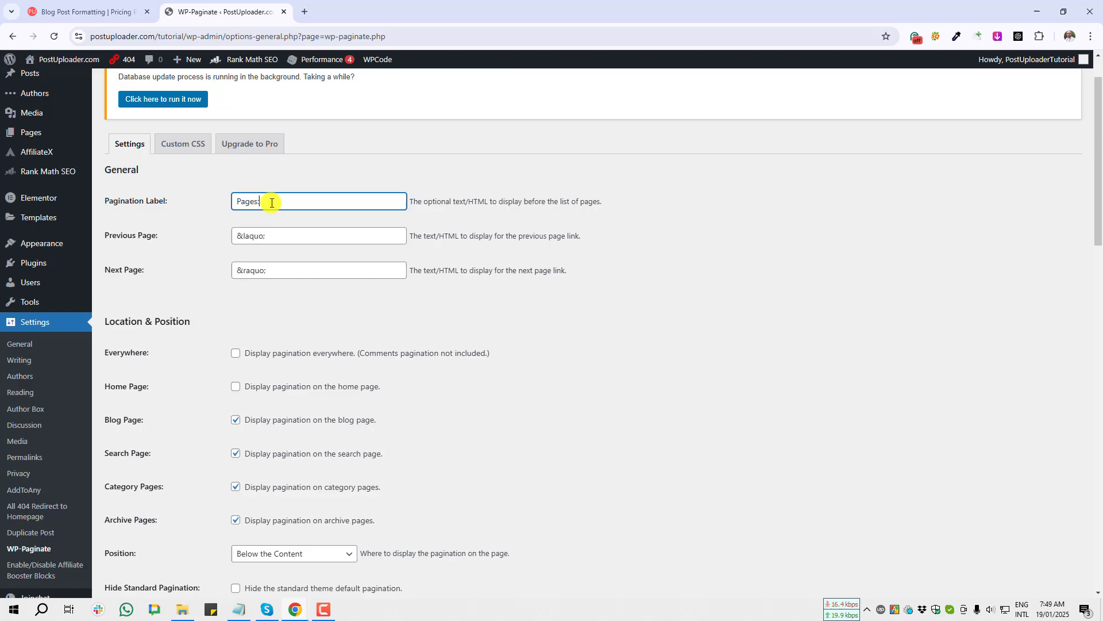
key("Print")
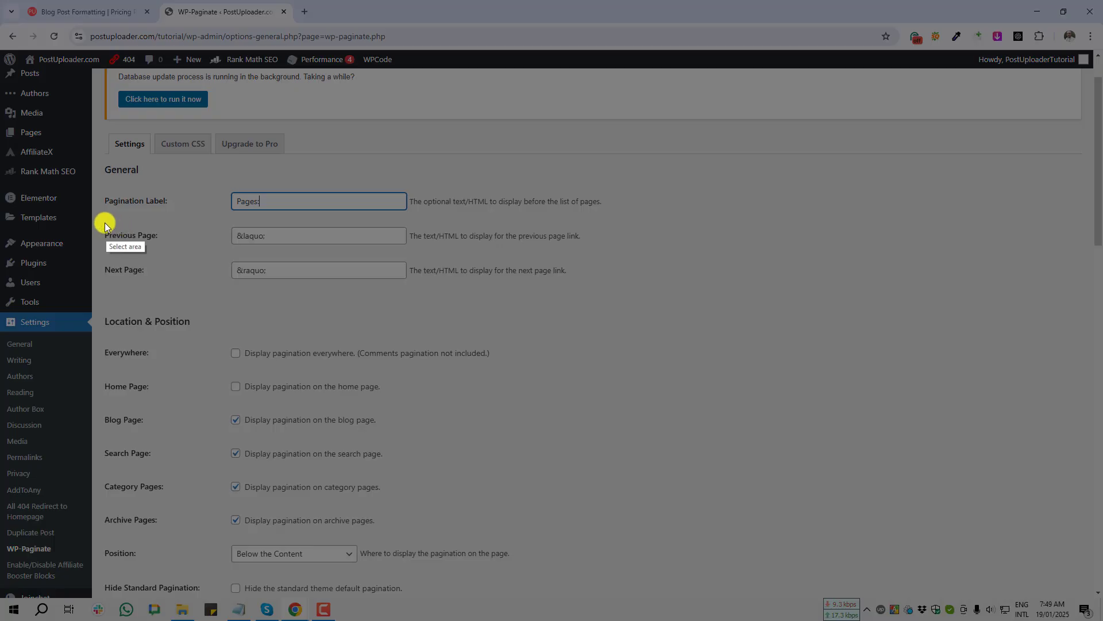
left_click_drag(104, 223, 287, 288)
key("ctrl+c")
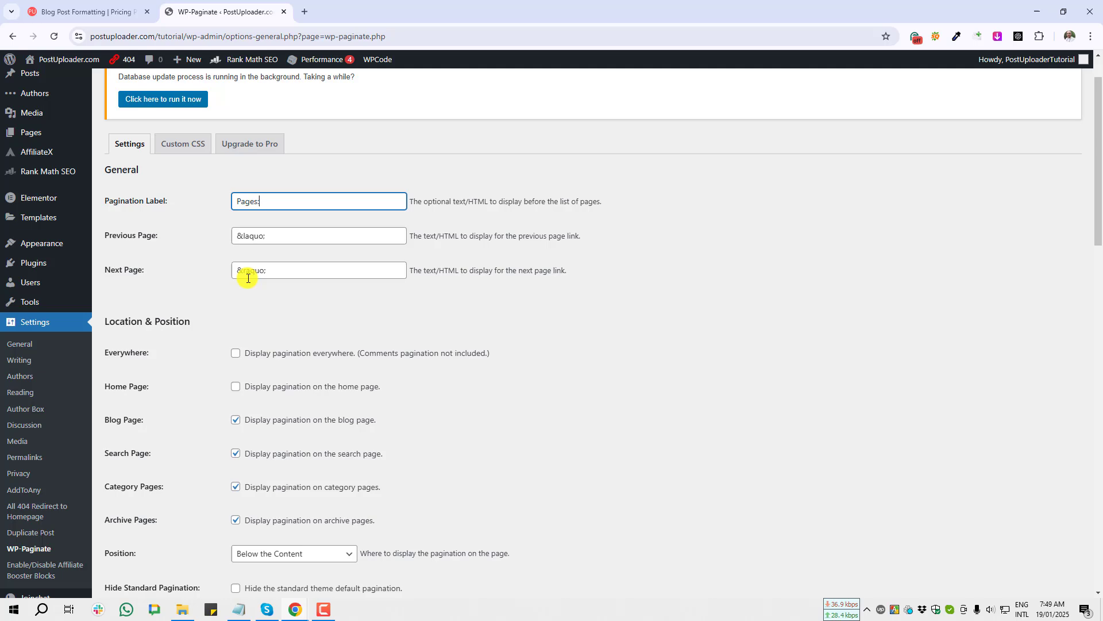
scroll(258, 320, "down", 2)
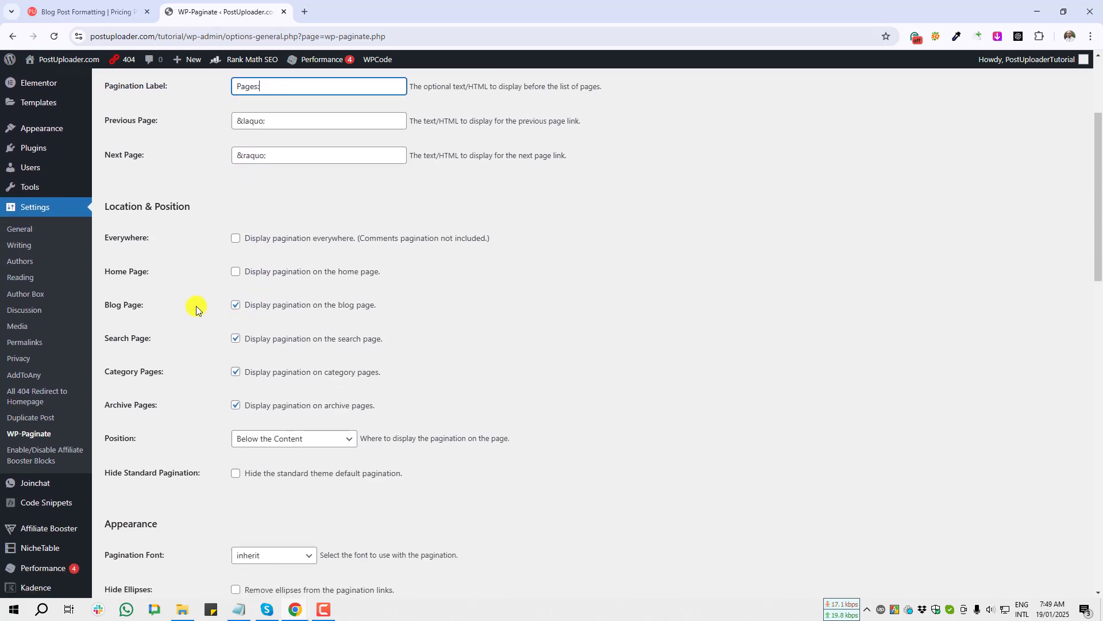
key("Print")
left_click_drag(99, 194, 212, 222)
key("ctrl+c")
key("Print")
left_click_drag(99, 228, 176, 247)
key("ctrl+c")
key("Print")
left_click_drag(105, 254, 411, 417)
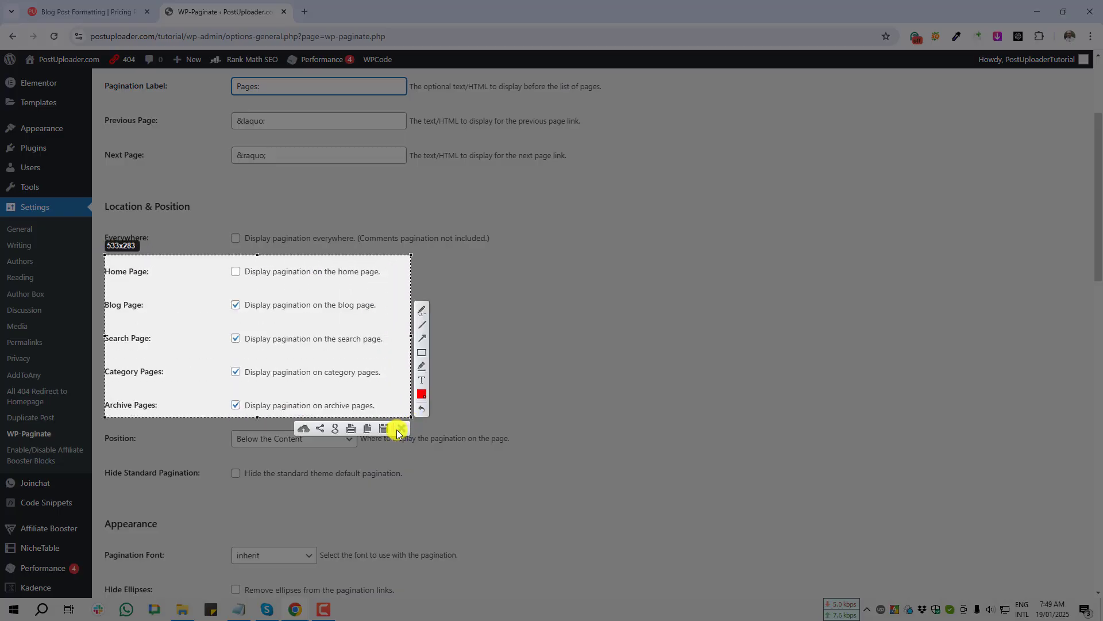
left_click(400, 428)
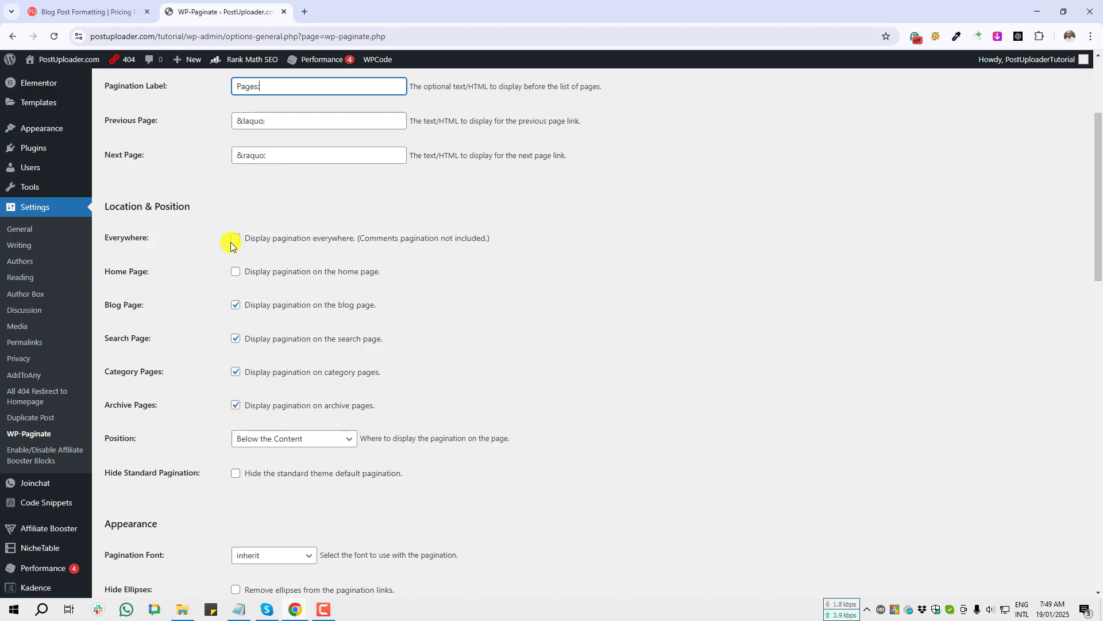
key("Print")
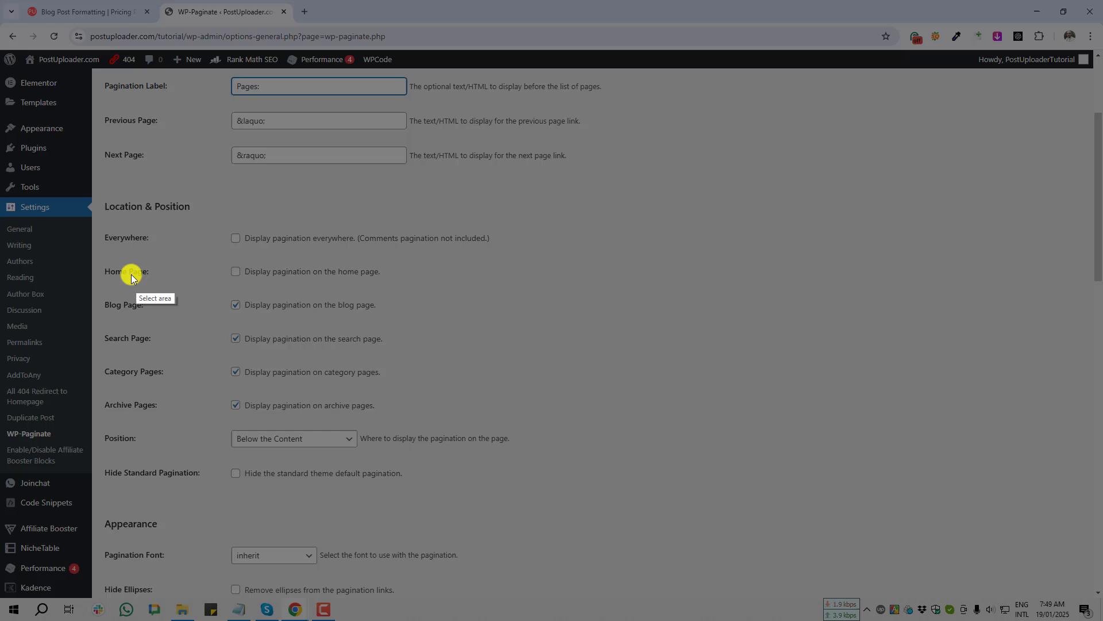
mouse_move(94, 259)
left_mouse_down()
mouse_move(116, 277)
mouse_move(162, 285)
mouse_move(390, 291)
left_mouse_up()
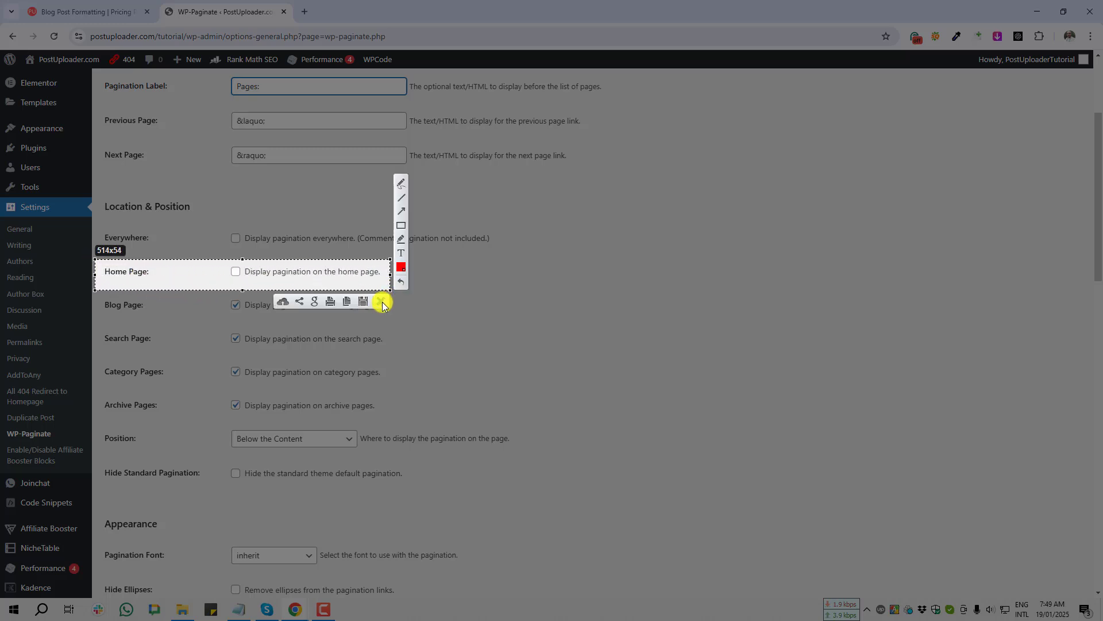
left_click(380, 301)
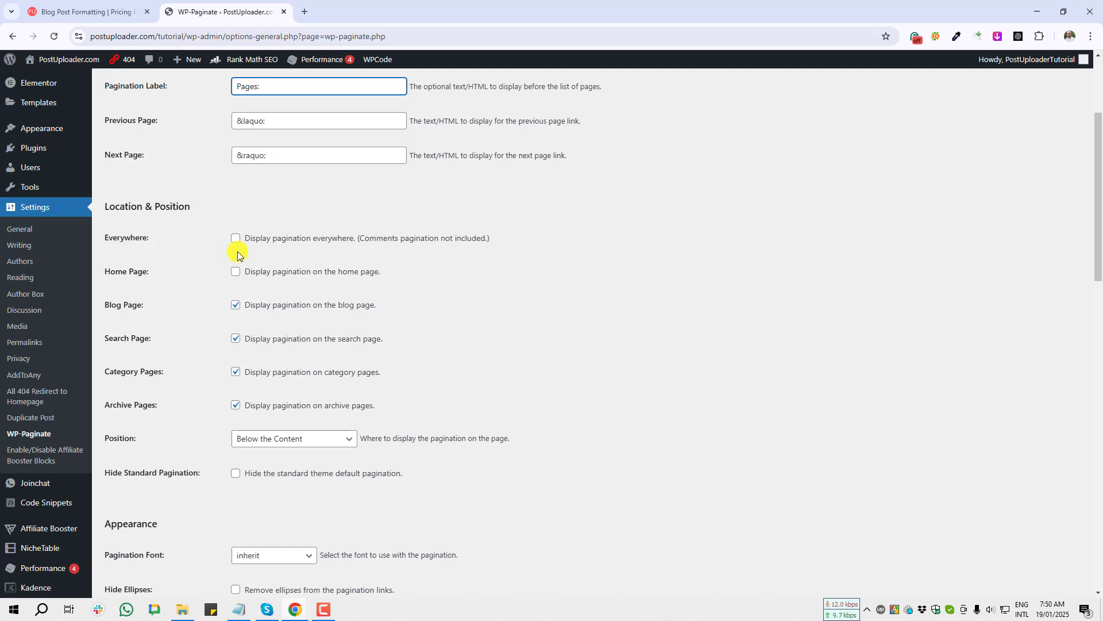
key("Print")
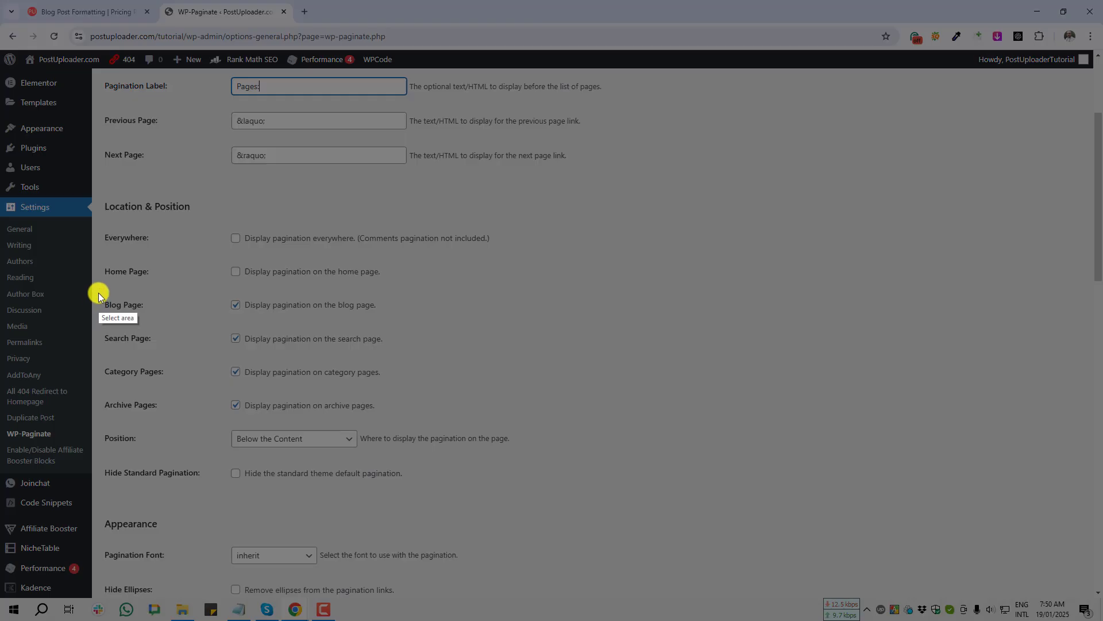
left_click_drag(99, 291, 405, 359)
left_click(379, 357)
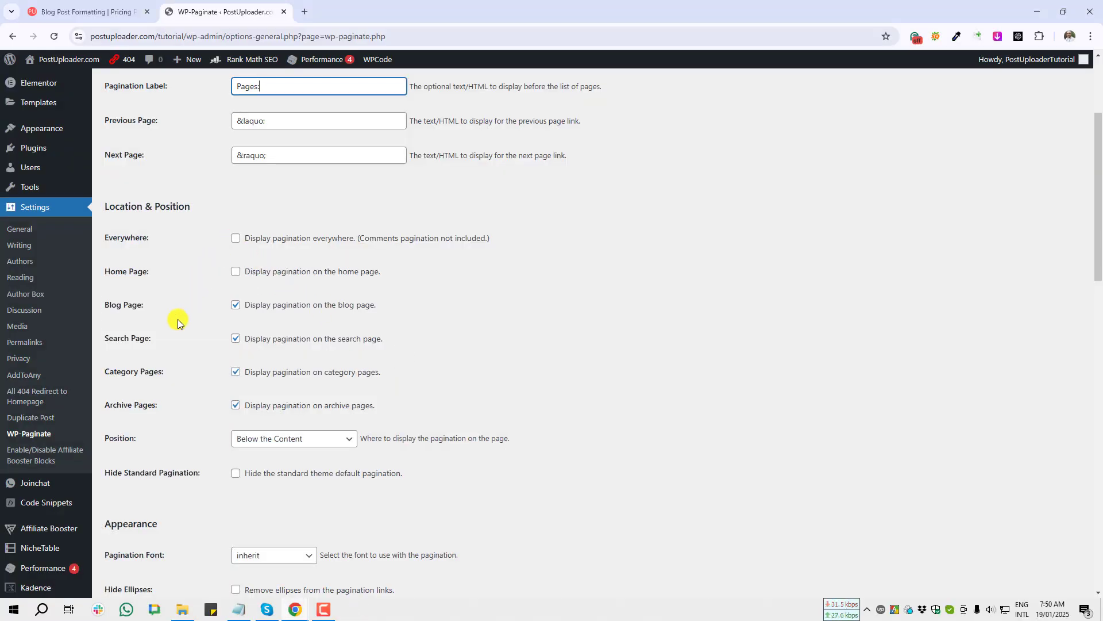
key("Print")
left_click_drag(98, 423, 164, 453)
key("Print")
left_click_drag(226, 423, 362, 458)
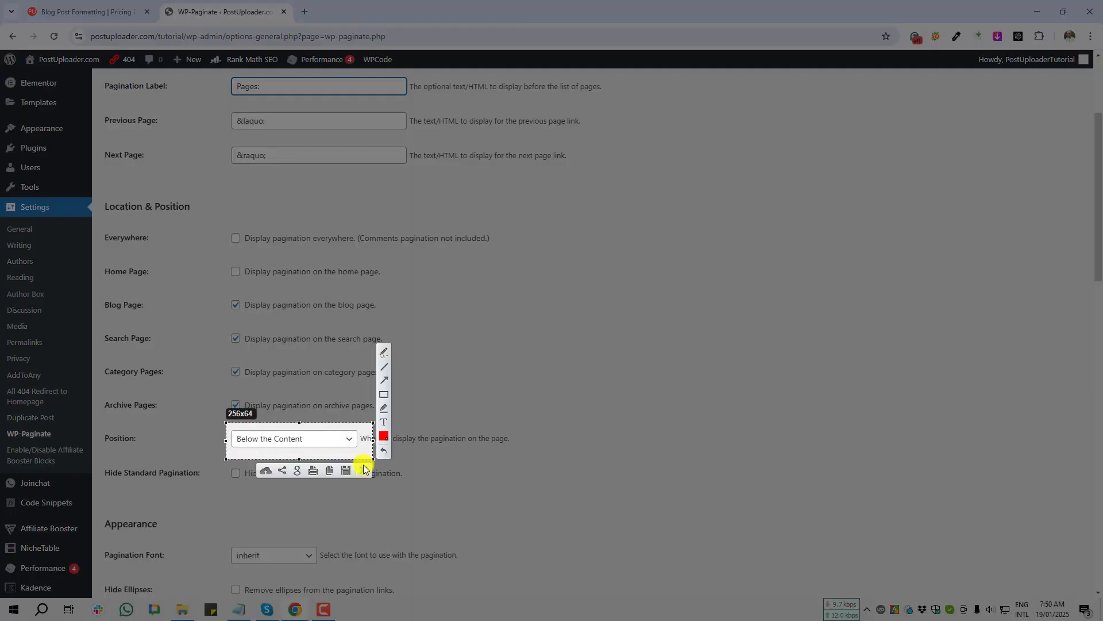
left_click(362, 462)
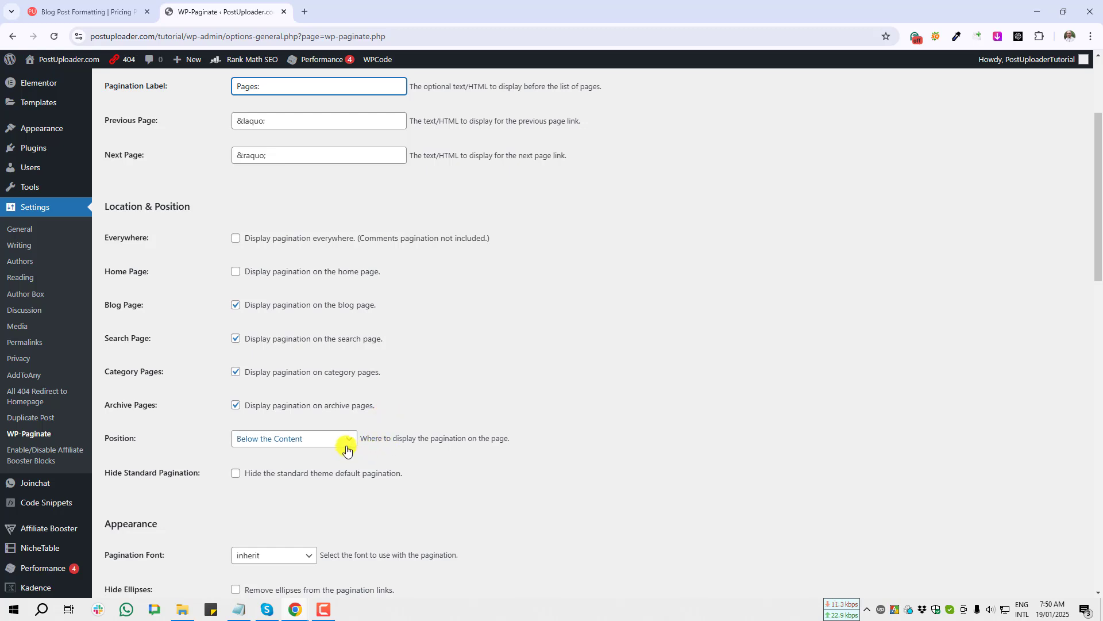
left_click(346, 446)
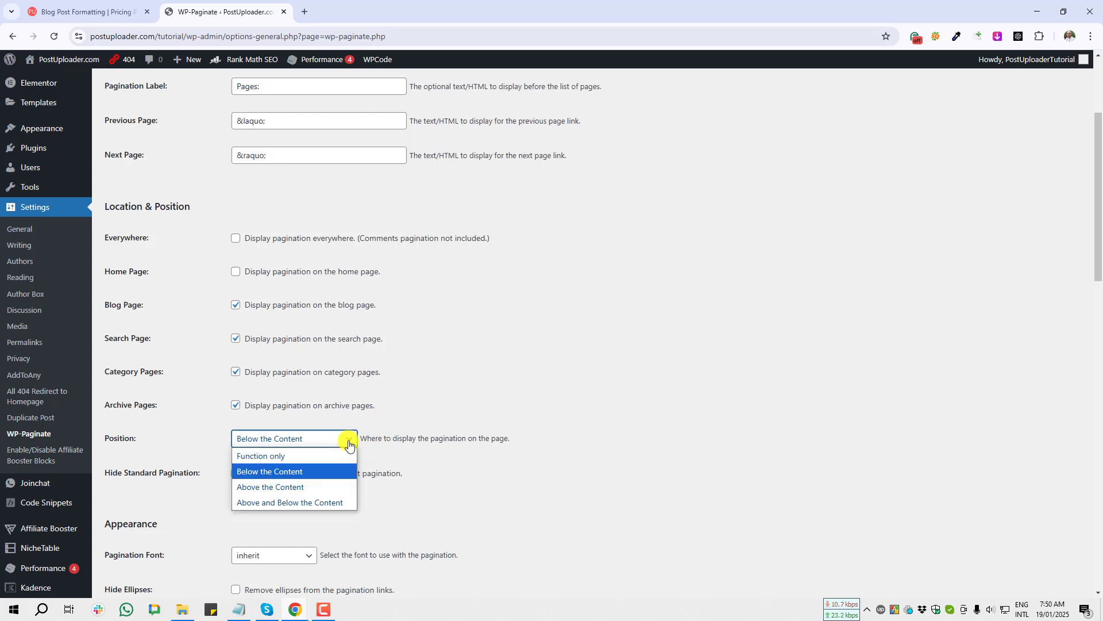
left_click(273, 457)
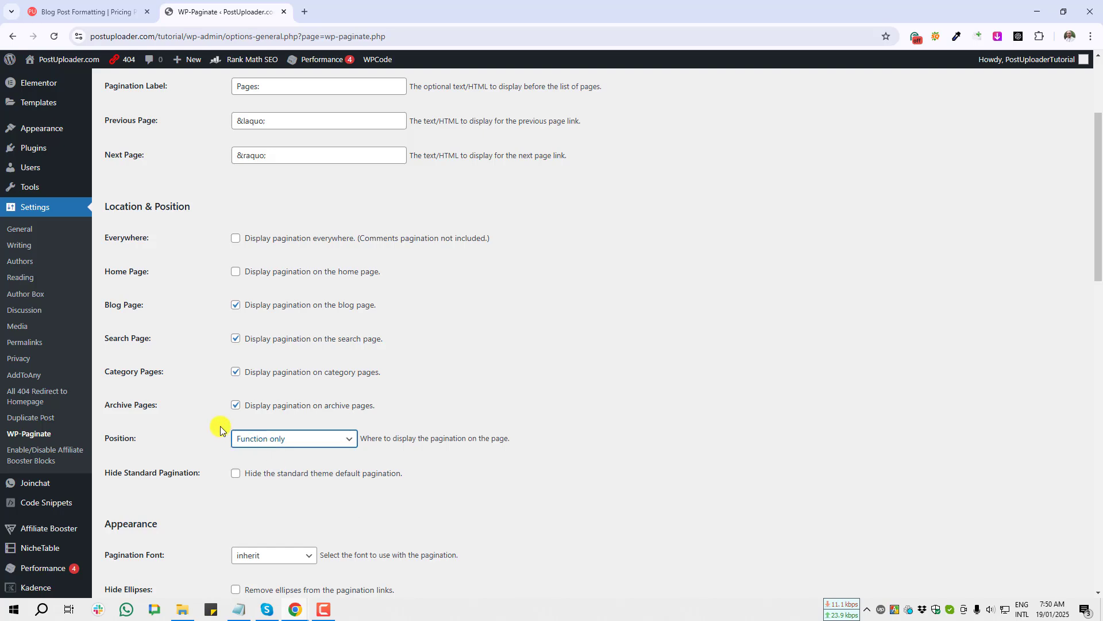
left_click(328, 447)
key("Print")
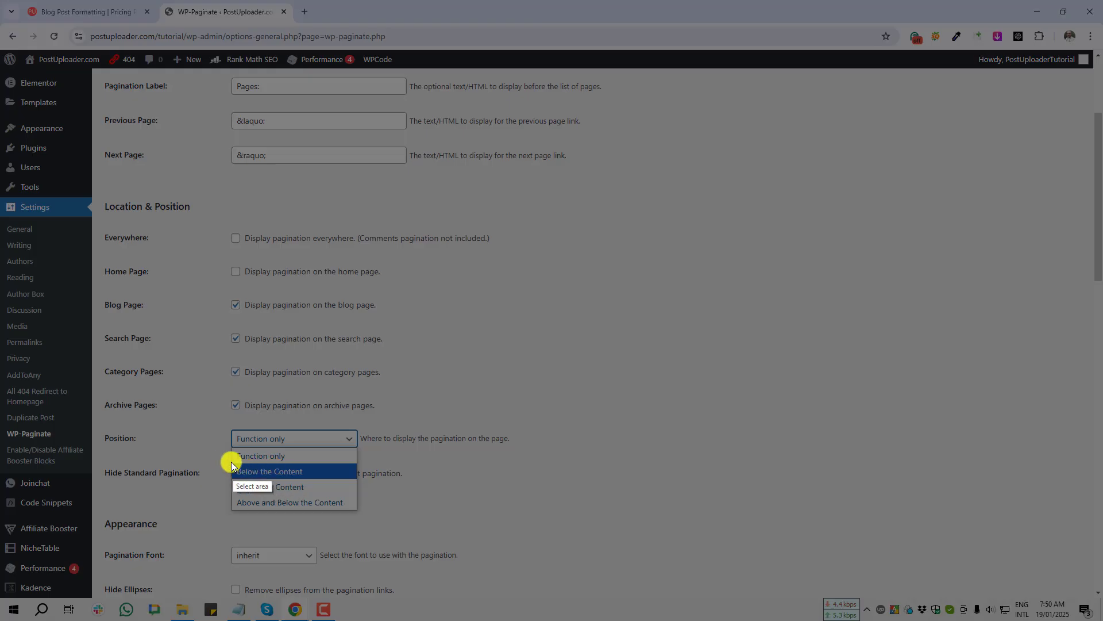
left_click_drag(232, 465, 340, 492)
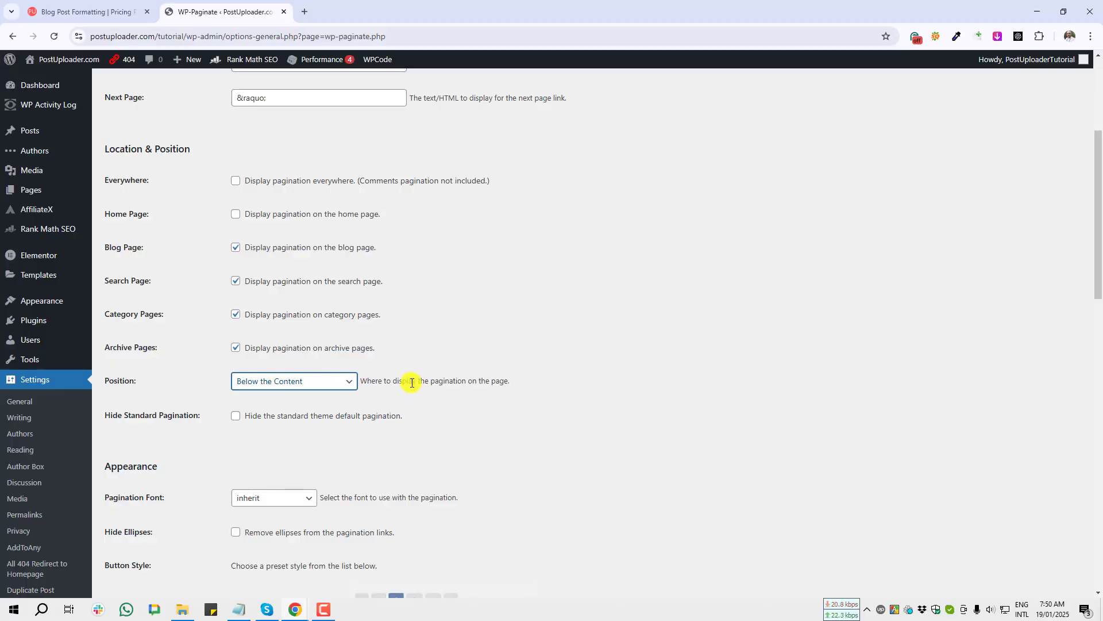
scroll(374, 368, "down", 2)
key("Print")
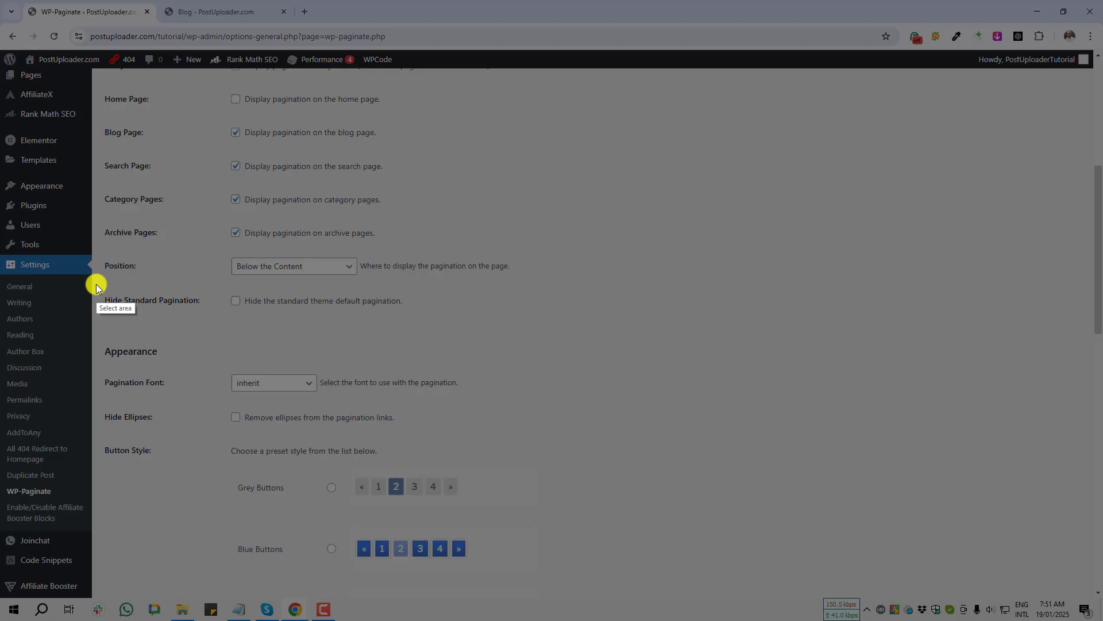
mouse_move(96, 283)
left_mouse_down()
mouse_move(181, 329)
mouse_move(291, 318)
mouse_move(413, 325)
left_mouse_up()
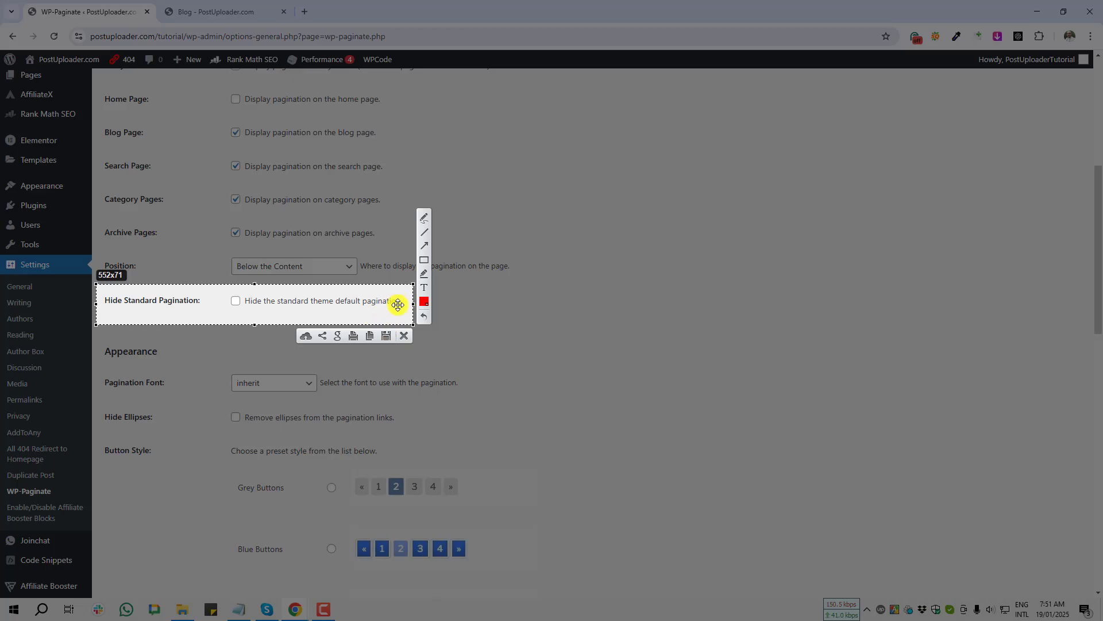
key("ctrl+c")
scroll(178, 357, "down", 13)
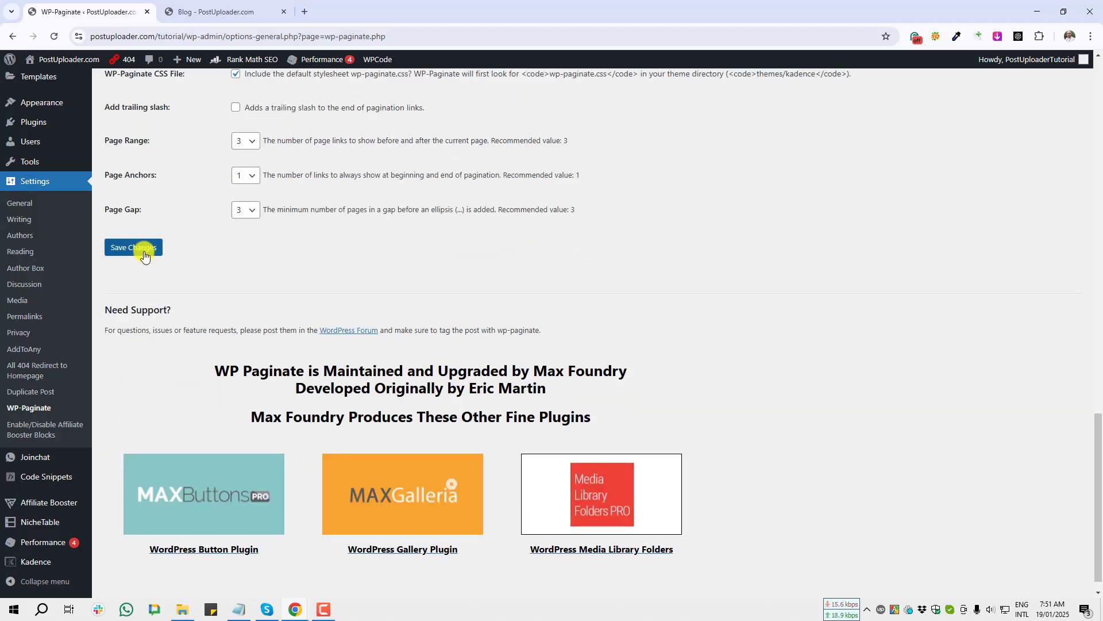
Step: Save the WP-Paginate settings and reload the blog to view the new pagination
left_click(144, 256)
scroll(187, 240, "up", 9)
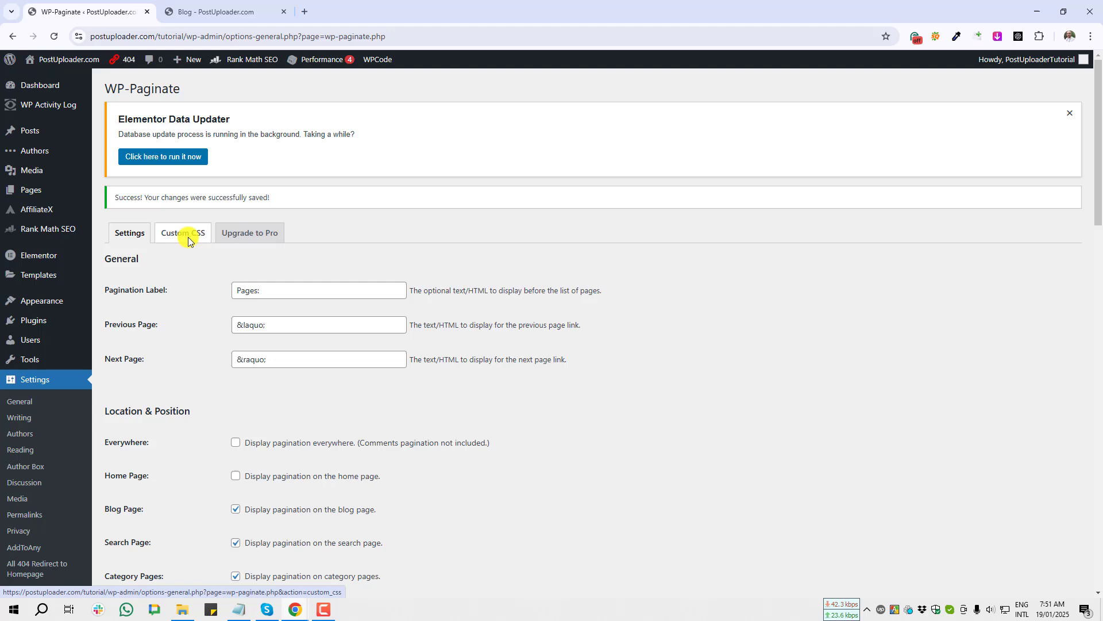
scroll(196, 247, "down", 5)
scroll(213, 255, "down", 8)
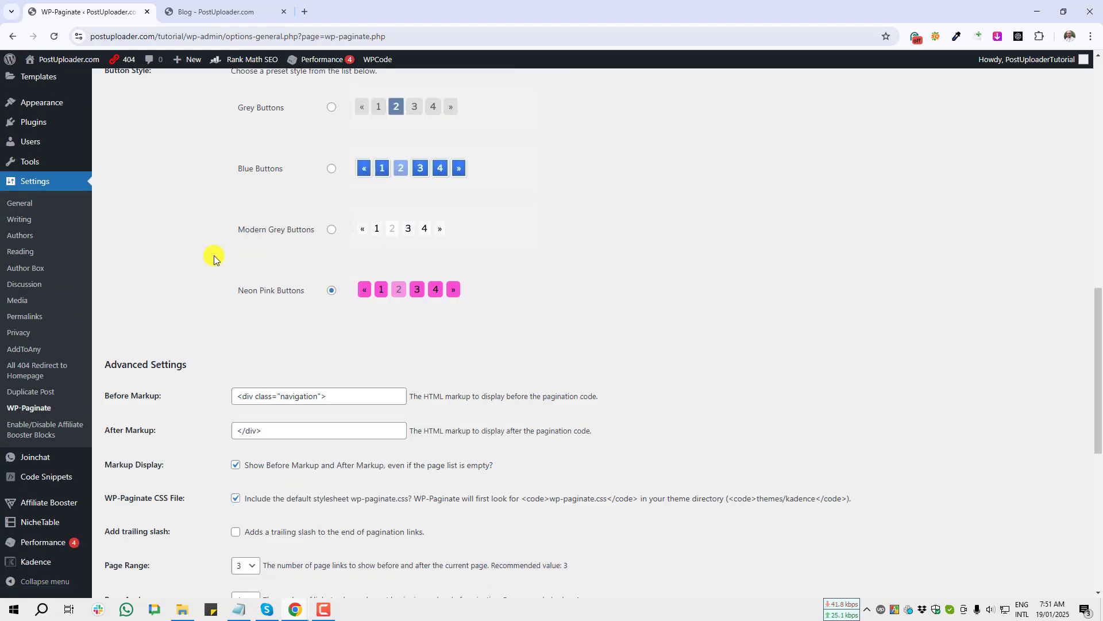
scroll(236, 264, "up", 8)
key("ctrl+Tab")
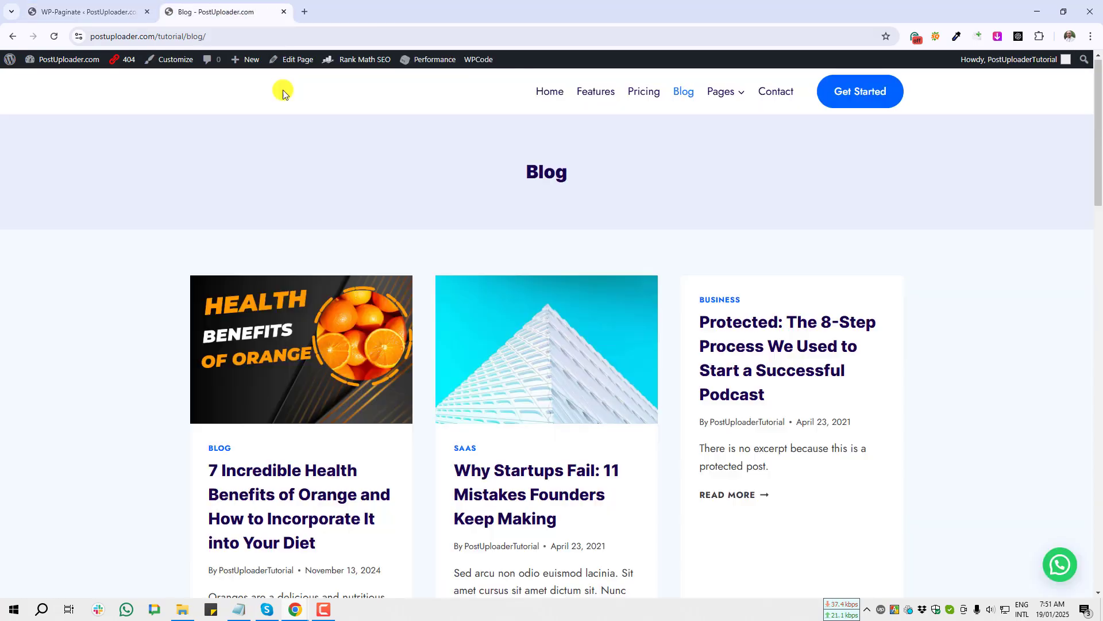
key("F5")
scroll(298, 275, "down", 20)
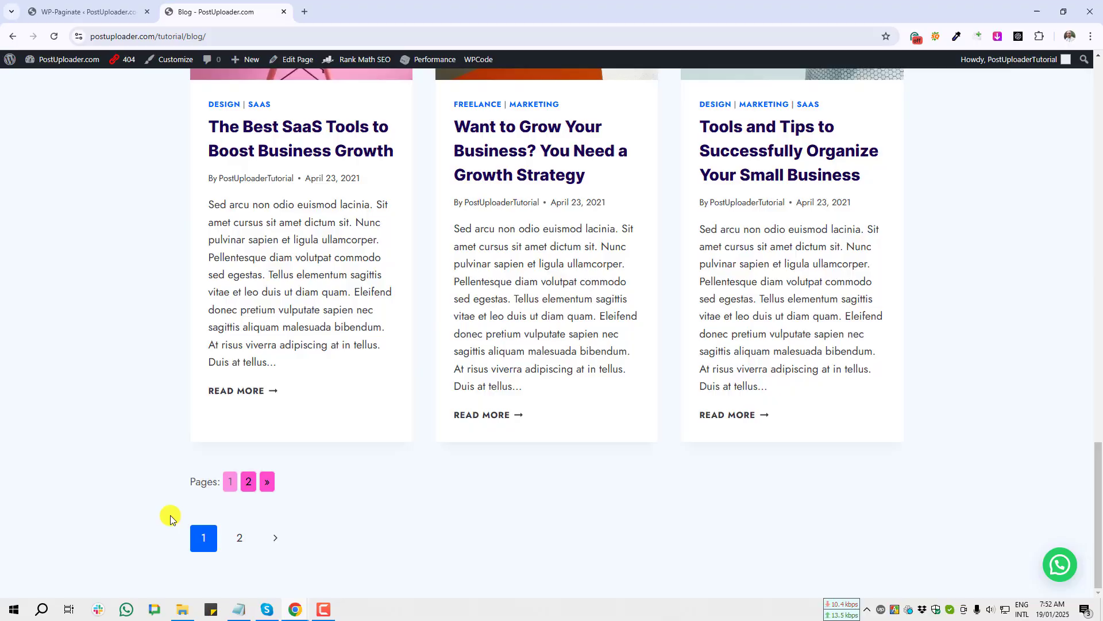
Step: Screenshot the pink 'Pages: 1 2 »' pager and the theme's numbered pager, then return to settings
key("Print")
left_click_drag(172, 507, 316, 563)
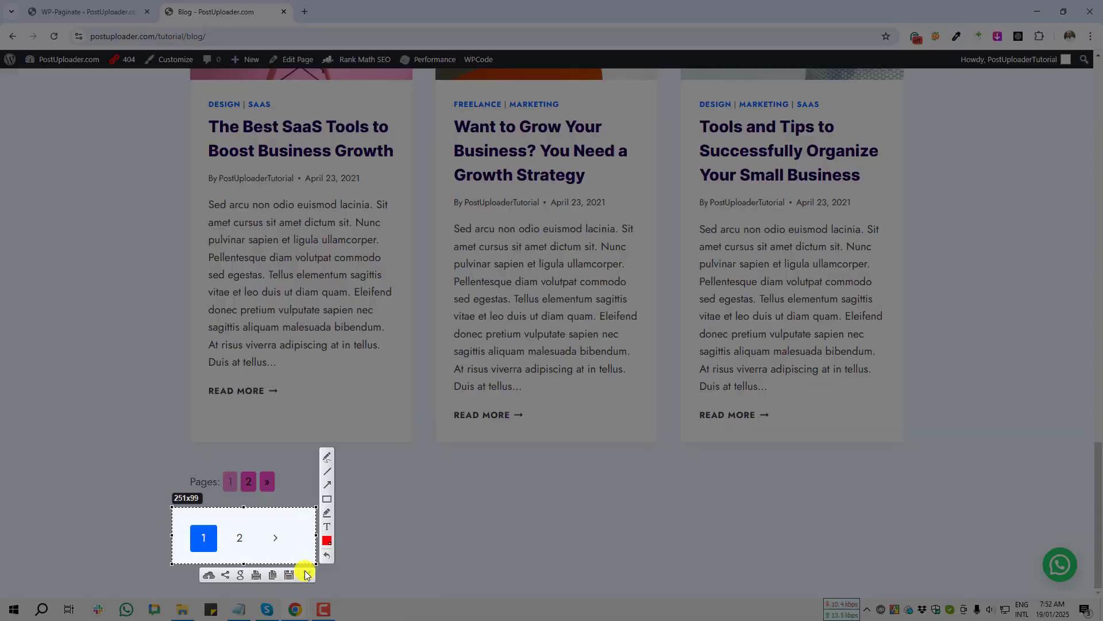
left_click(307, 575)
key("Print")
left_click_drag(172, 452, 301, 512)
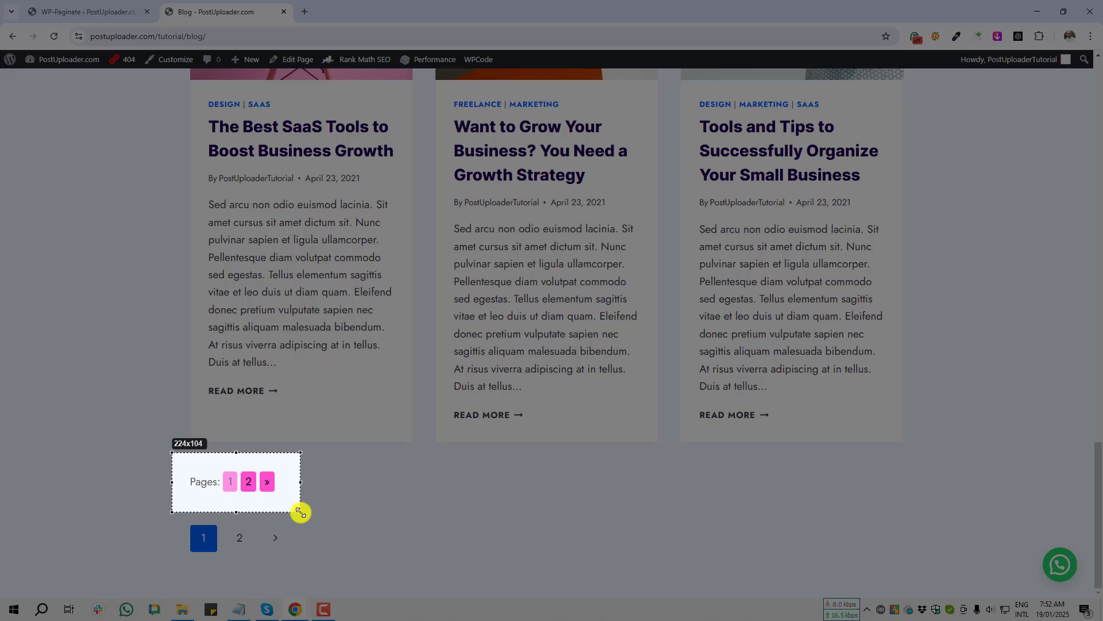
key("Escape")
key("Print")
left_click_drag(160, 502, 306, 571)
left_click(298, 581)
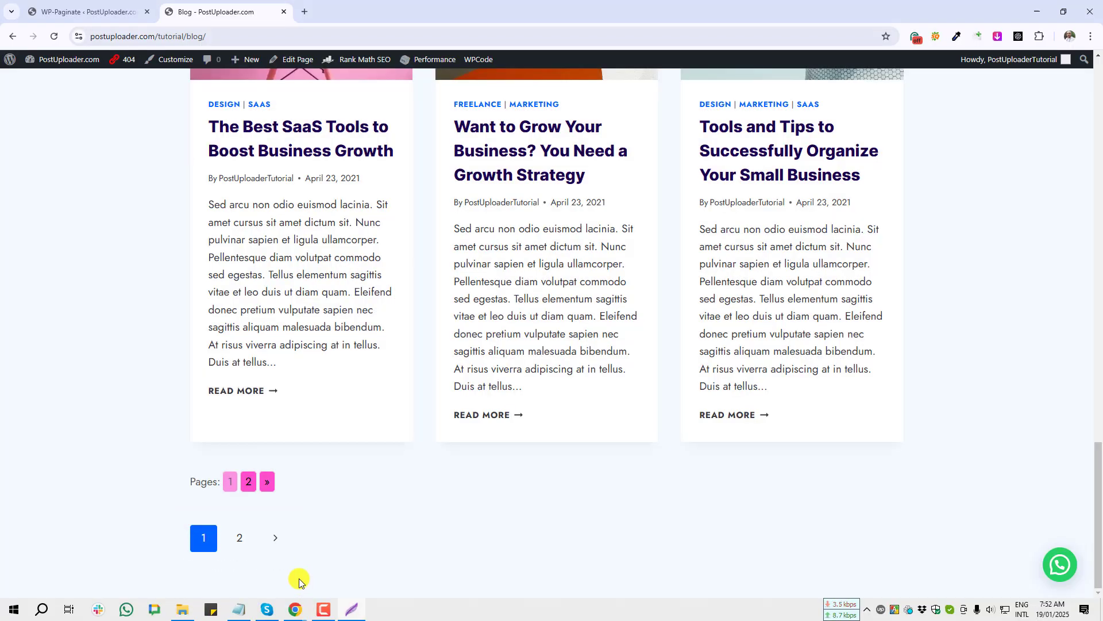
left_click(85, 3)
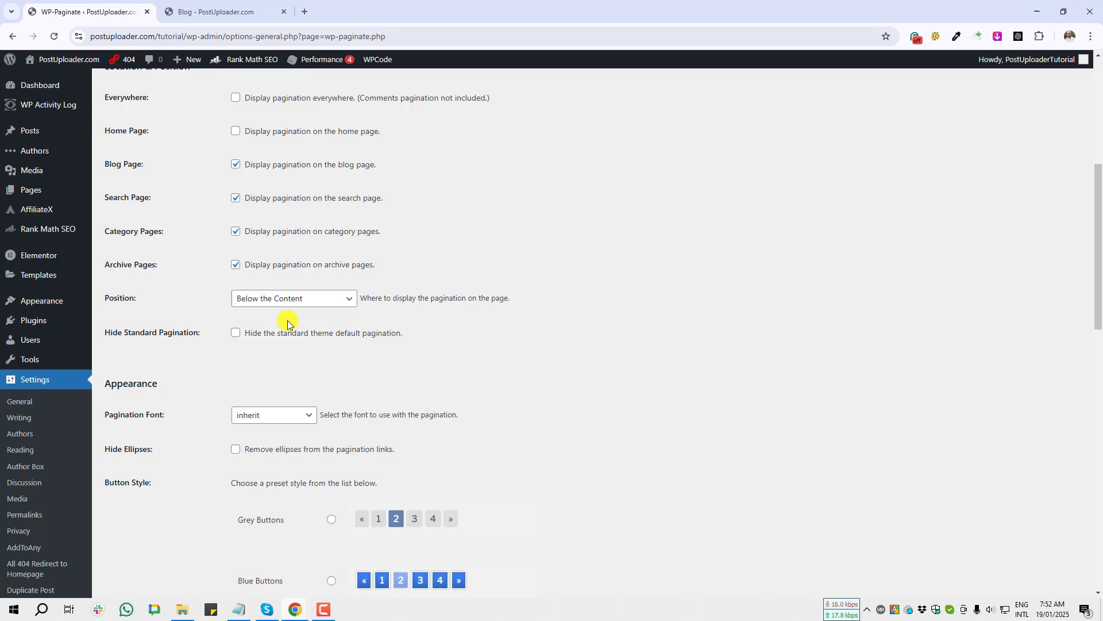
Step: Enable Hide Standard Pagination and save the WP-Paginate settings
key("Print")
left_click_drag(98, 315, 424, 362)
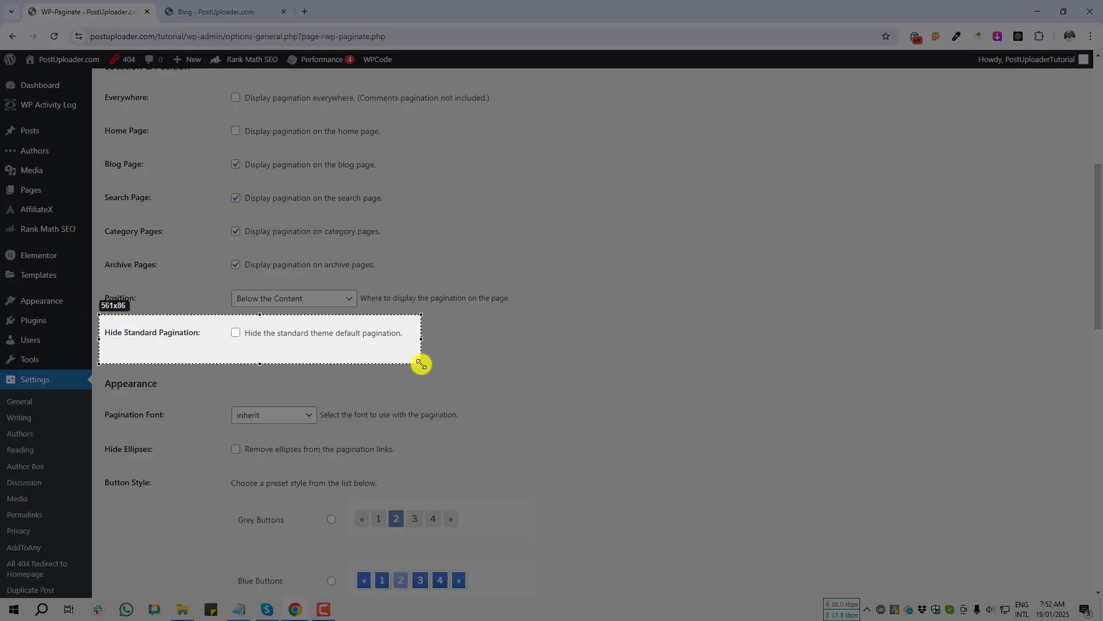
key("ctrl+c")
left_click(236, 334)
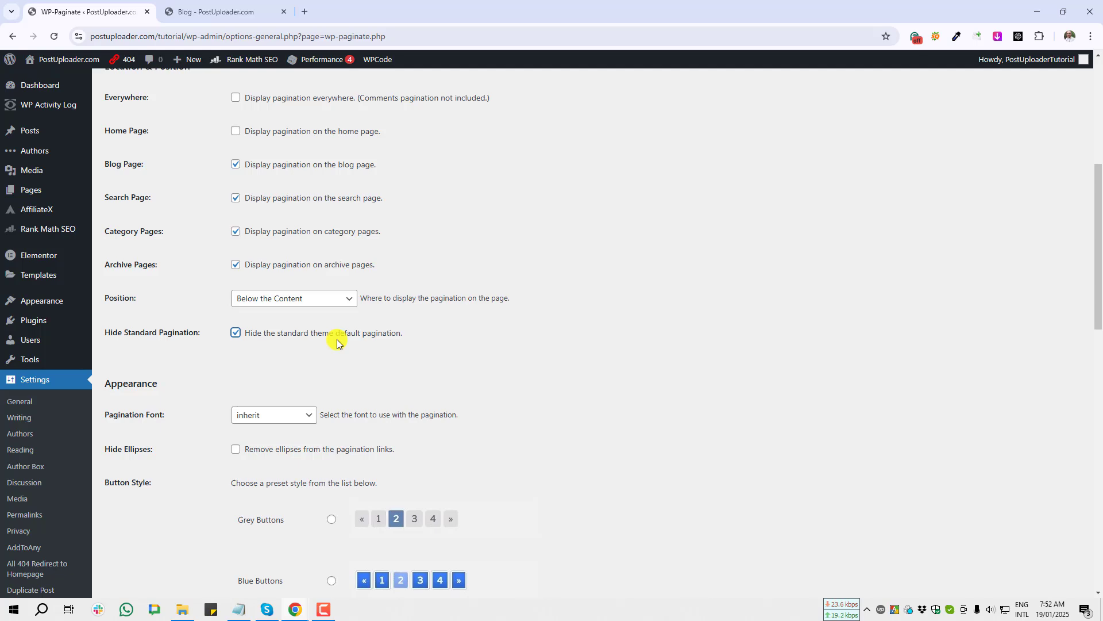
scroll(337, 343, "down", 15)
left_click(136, 230)
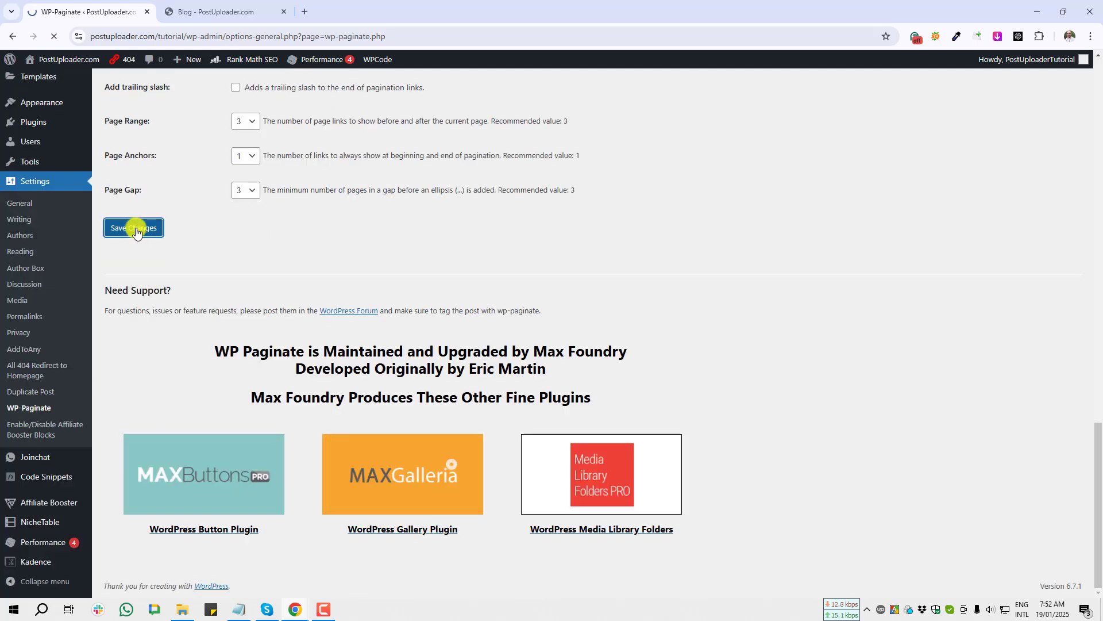
Step: Switch to the blog and screenshot its remaining pagination
left_click(219, 8)
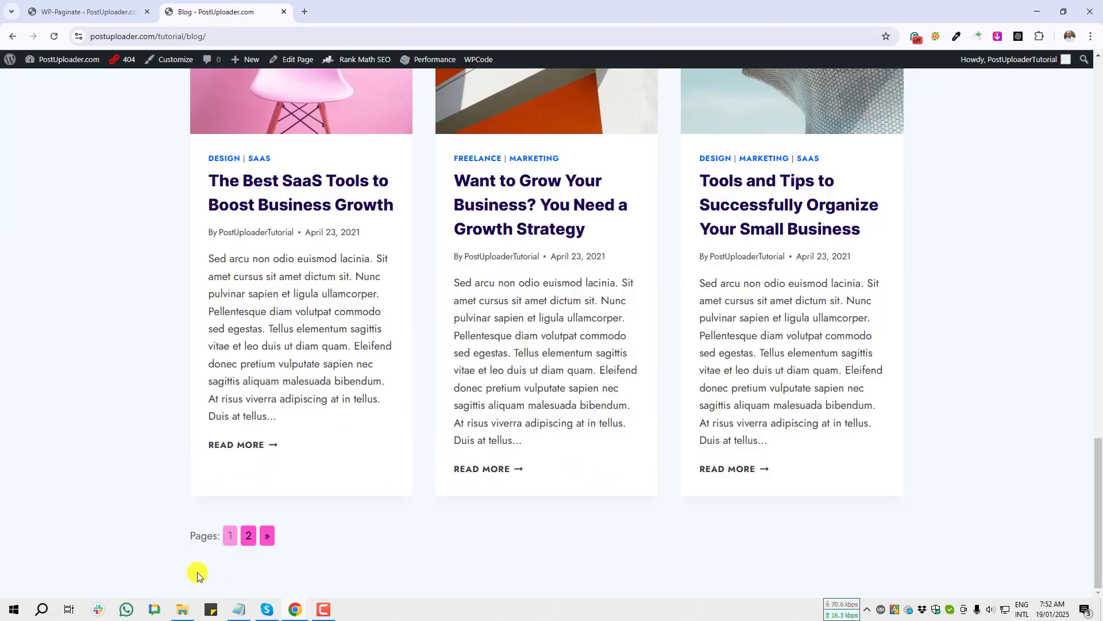
key("Print")
left_click_drag(181, 550, 476, 575)
Step: Back in the settings, capture the Appearance section and the Hide Ellipses row
key("ctrl+c")
key("ctrl+shift+Tab")
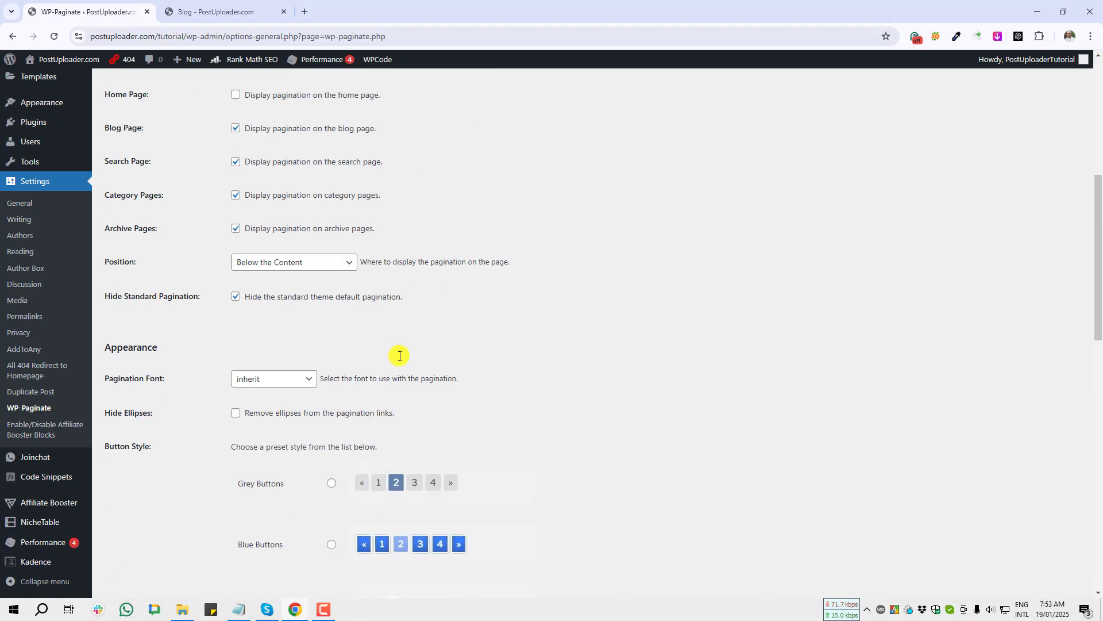
scroll(401, 356, "down", 5)
scroll(298, 333, "up", 4)
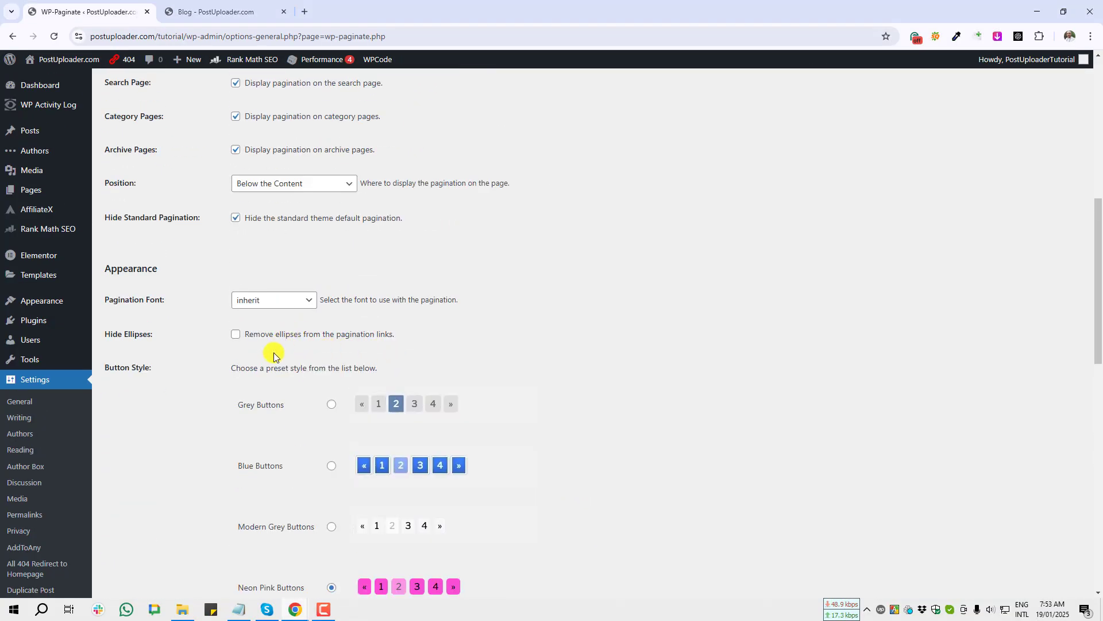
key("Print")
left_click_drag(97, 246, 466, 326)
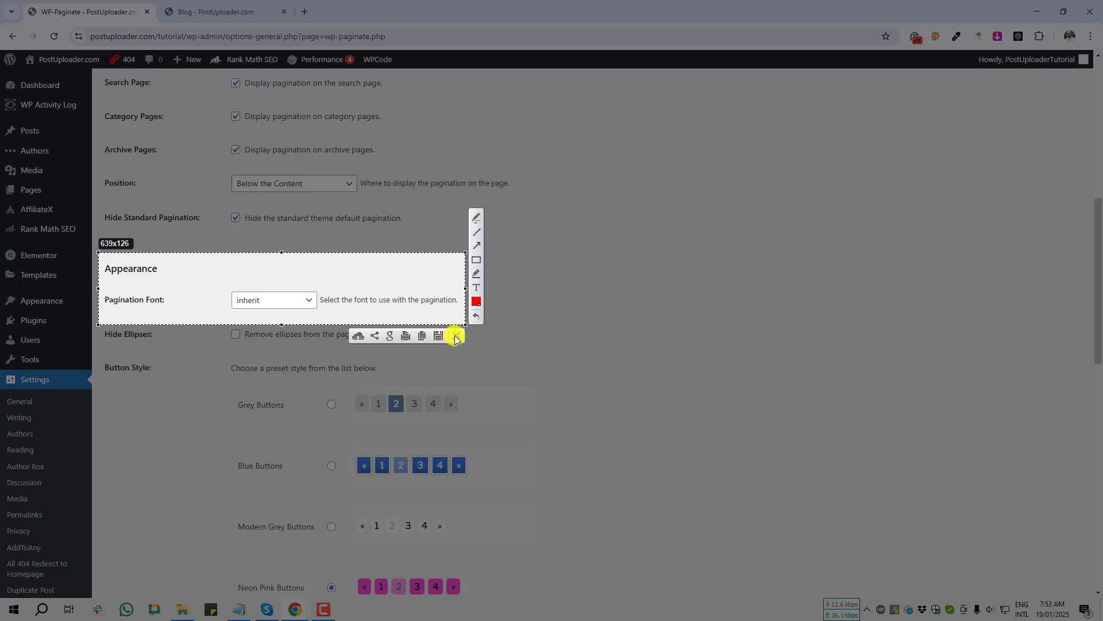
left_click(98, 332)
mouse_move(98, 317)
left_mouse_down()
mouse_move(190, 343)
mouse_move(428, 358)
mouse_move(431, 347)
mouse_move(430, 359)
mouse_move(299, 353)
mouse_move(398, 356)
left_mouse_up()
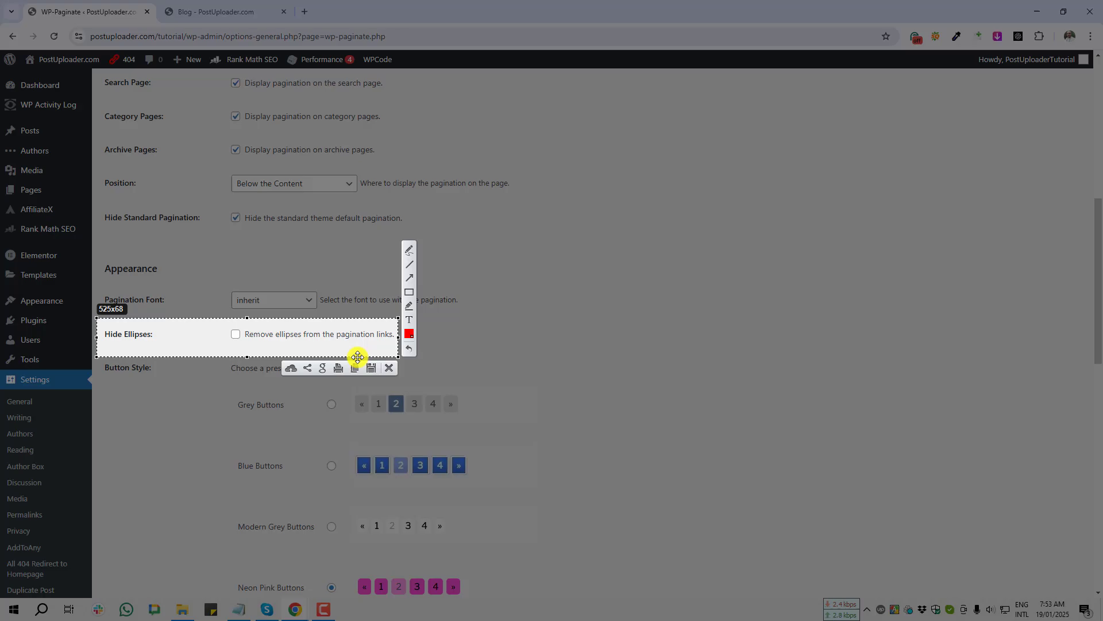
left_click(389, 367)
Step: Capture the Button Style options, including the current Neon Pink Buttons style
scroll(118, 345, "down", 2)
key("Print")
left_click_drag(98, 238, 206, 271)
left_click(215, 442)
mouse_move(211, 441)
left_mouse_down()
mouse_move(259, 450)
mouse_move(327, 490)
mouse_move(495, 499)
left_mouse_up()
left_click(486, 511)
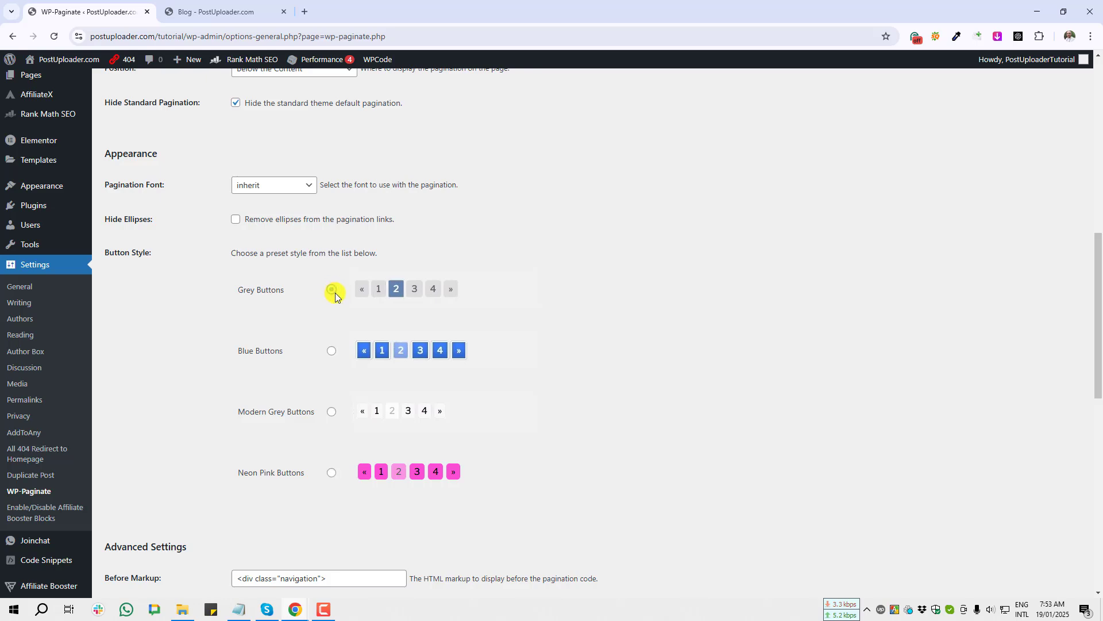
scroll(336, 292, "down", 12)
Step: Save the Grey Buttons style and screenshot the blog's restyled pagination
left_click(138, 228)
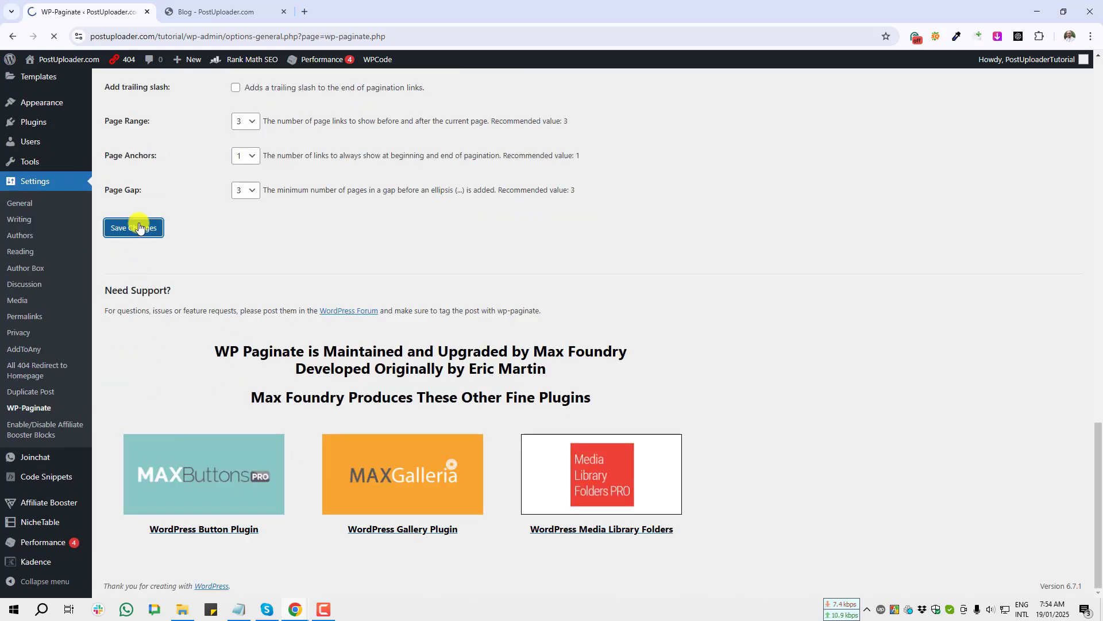
left_click(213, 12)
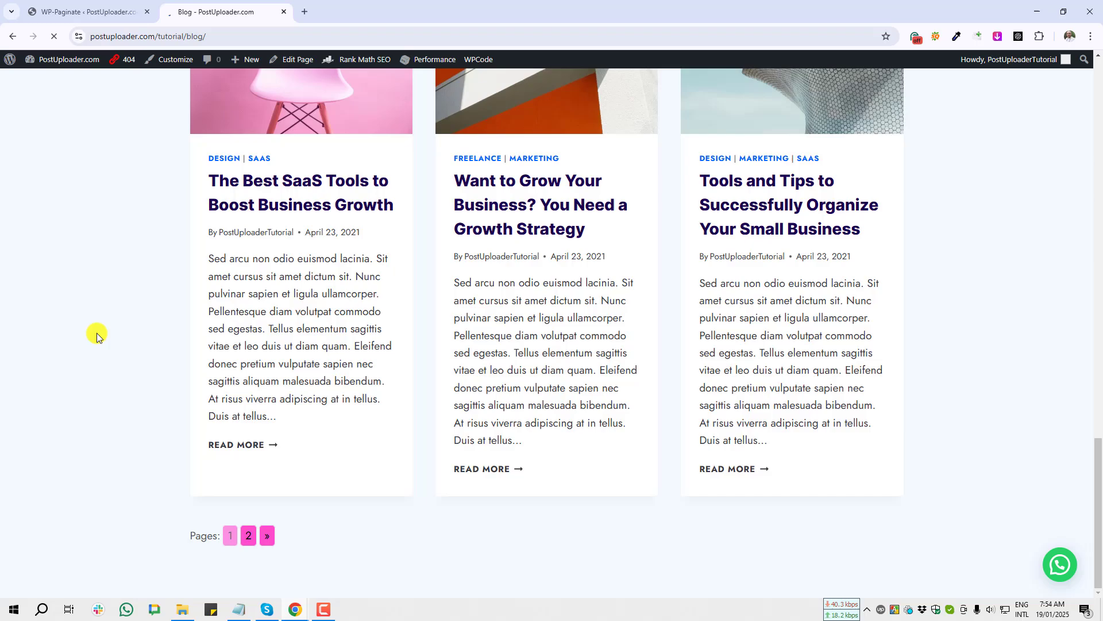
key("Print")
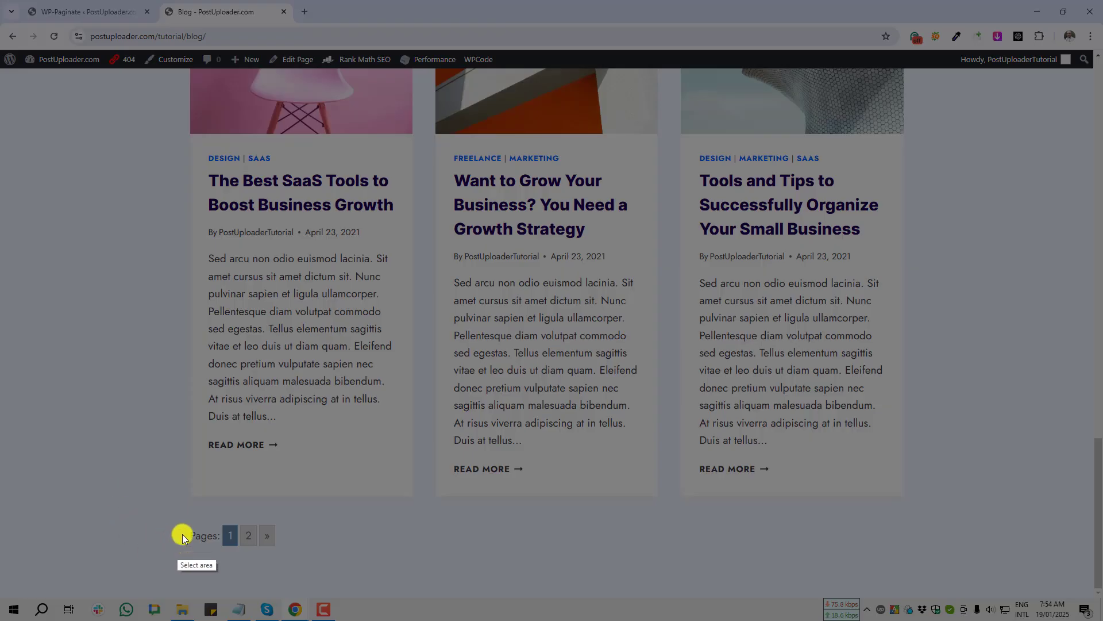
left_click_drag(177, 517, 309, 561)
key("ctrl+c")
Step: Try Modern Grey Buttons, then choose Blue Buttons and save
key("ctrl+Page_Up")
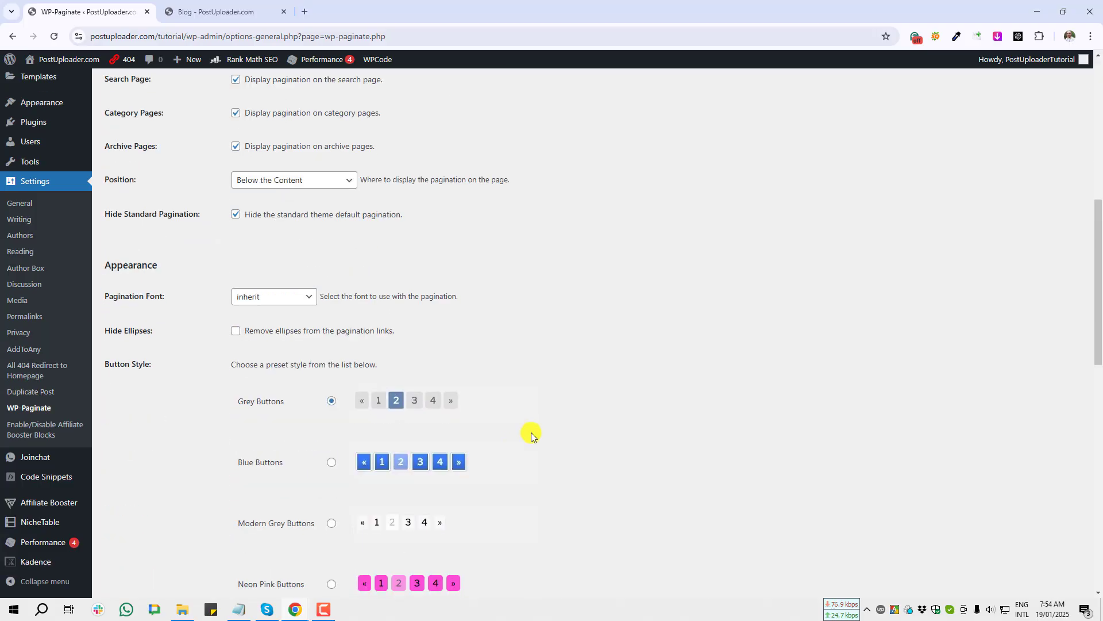
scroll(525, 433, "down", 8)
scroll(532, 427, "up", 5)
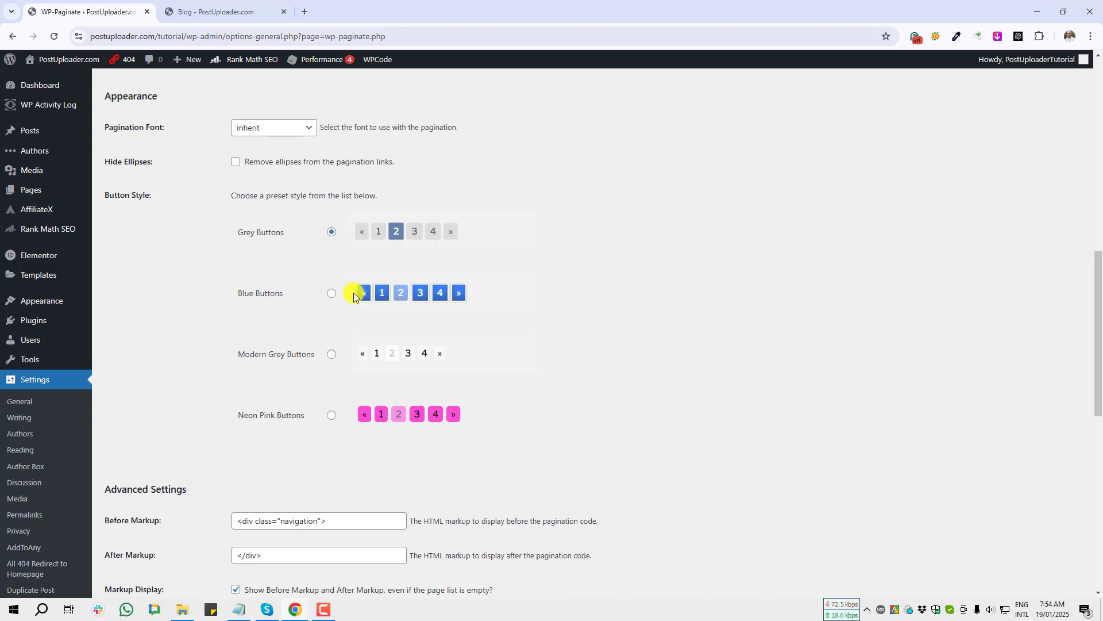
left_click(332, 355)
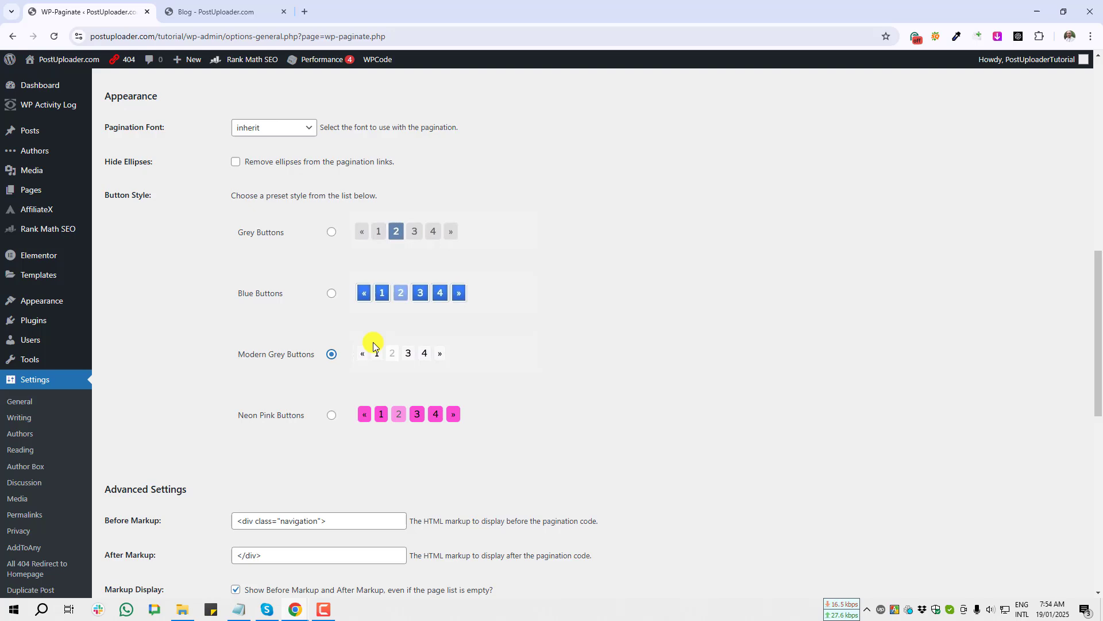
left_click(333, 294)
scroll(364, 409, "down", 7)
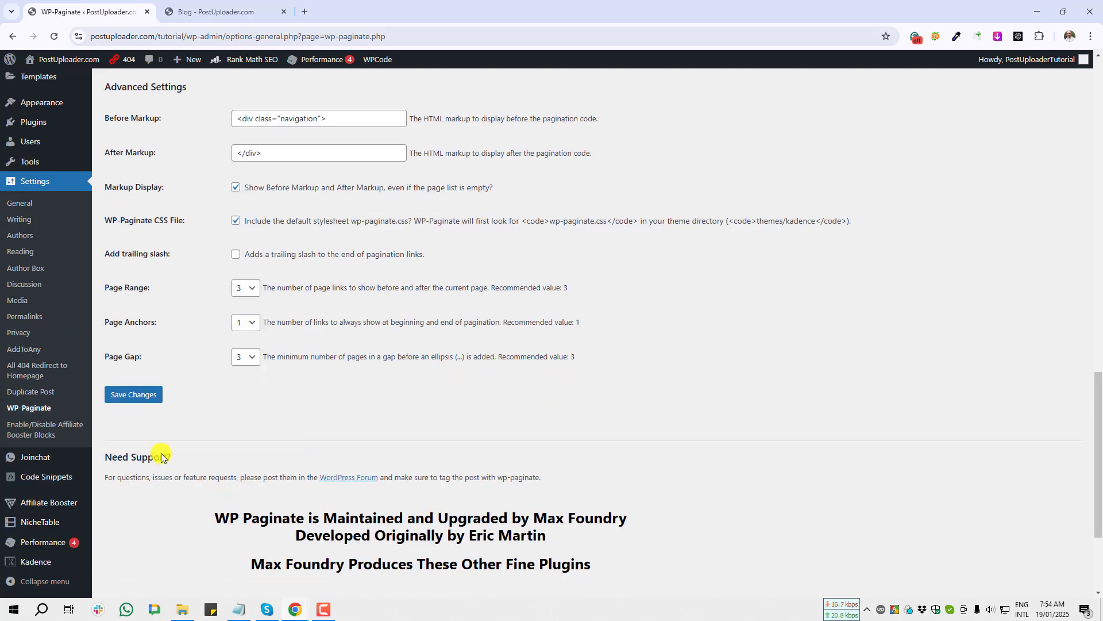
left_click(141, 394)
Step: Check the blue pager on the blog by opening page 2, then return to settings
left_click(206, 3)
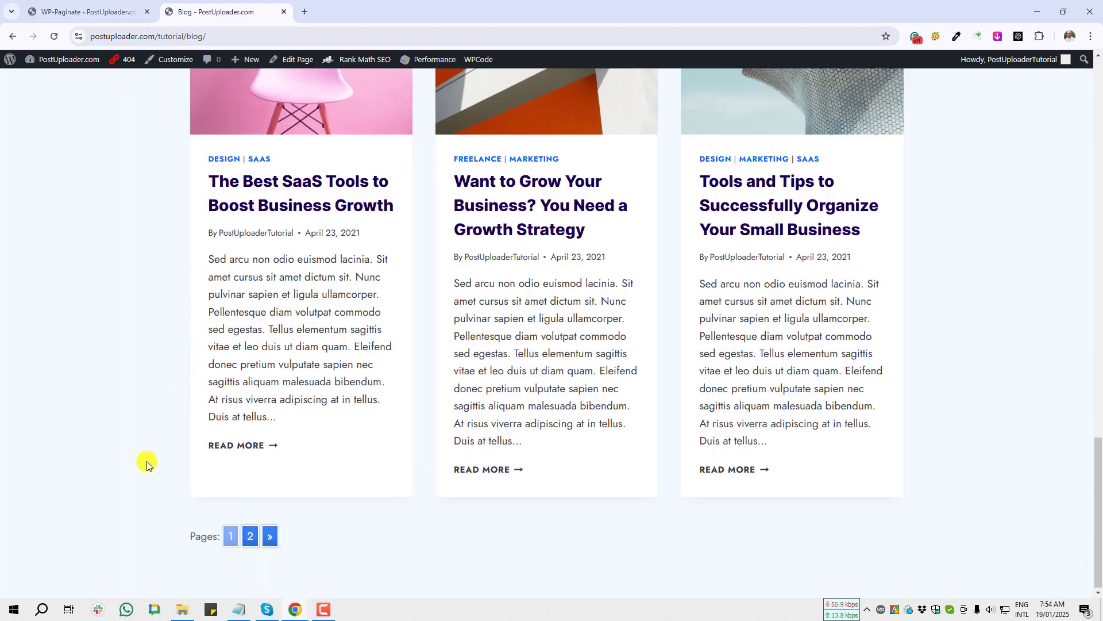
left_click(250, 537)
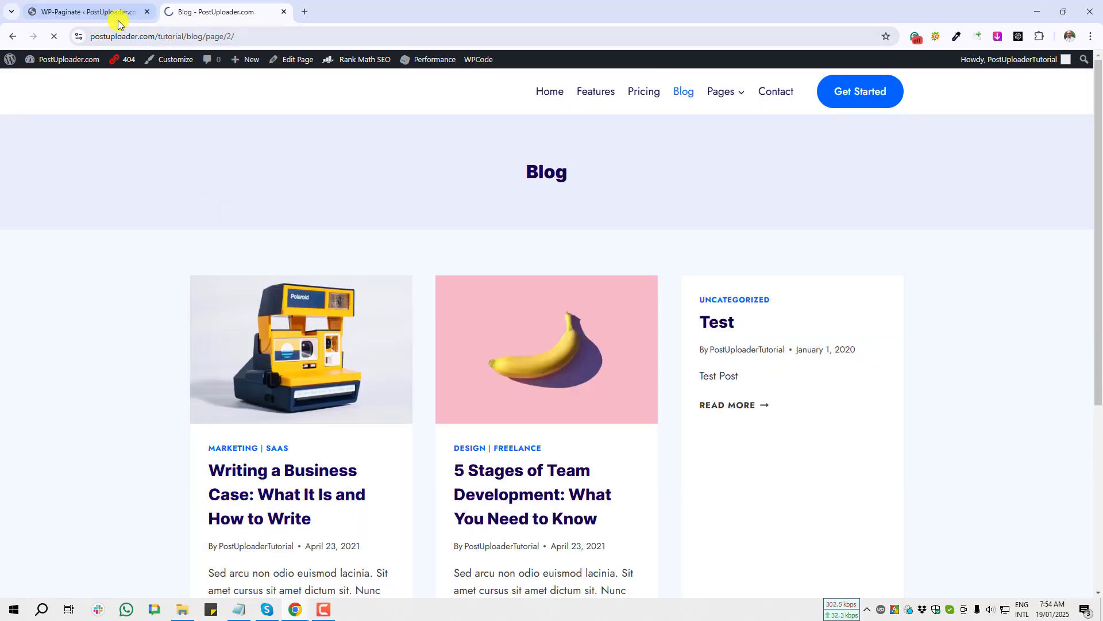
scroll(450, 483, "down", 5)
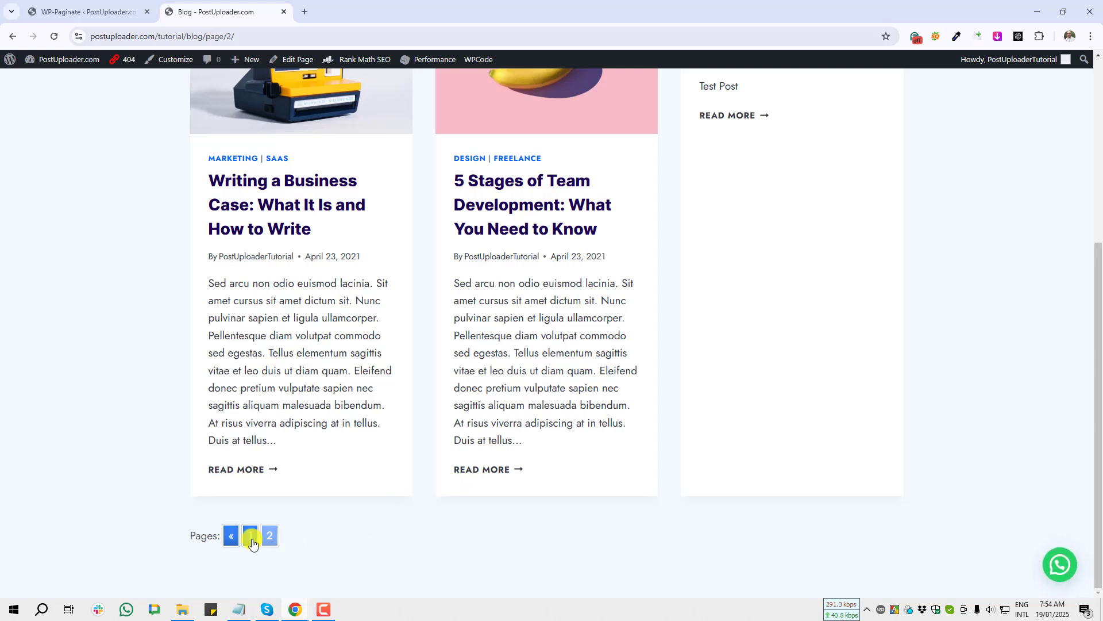
key("ctrl+shift+Tab")
Step: Screenshot the Advanced Settings heading and the Markup Display row
scroll(406, 481, "down", 10)
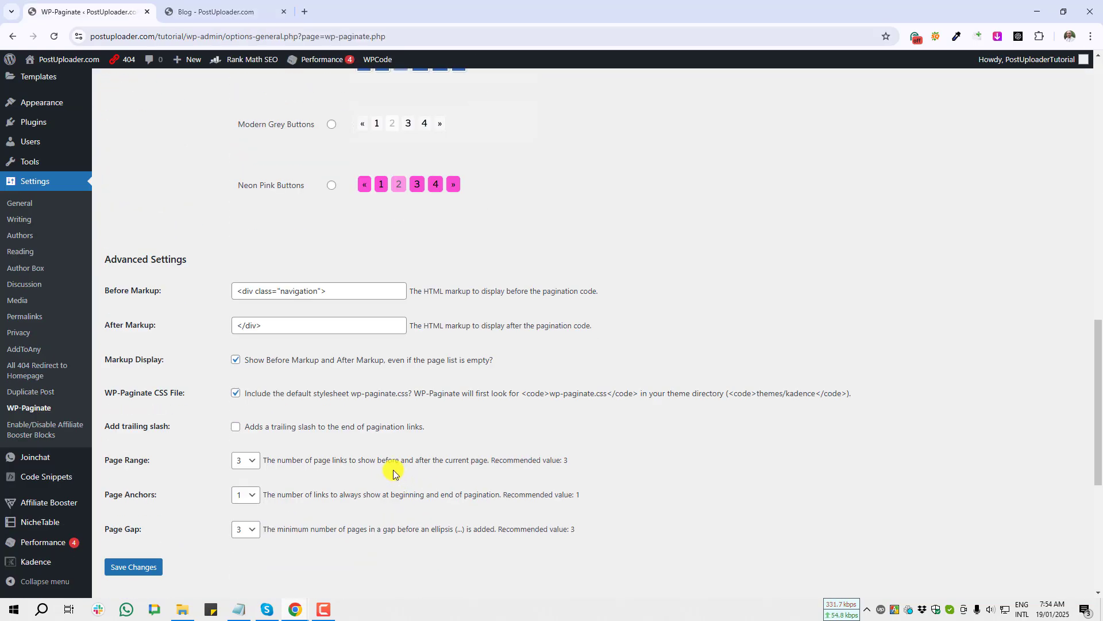
key("Print")
left_click_drag(99, 233, 415, 311)
key("Print")
left_click_drag(96, 346, 523, 376)
key("ctrl+c")
Step: Capture the settings labels and save the Advanced Settings unchanged
key("Print")
left_click_drag(97, 247, 885, 559)
left_click(138, 568)
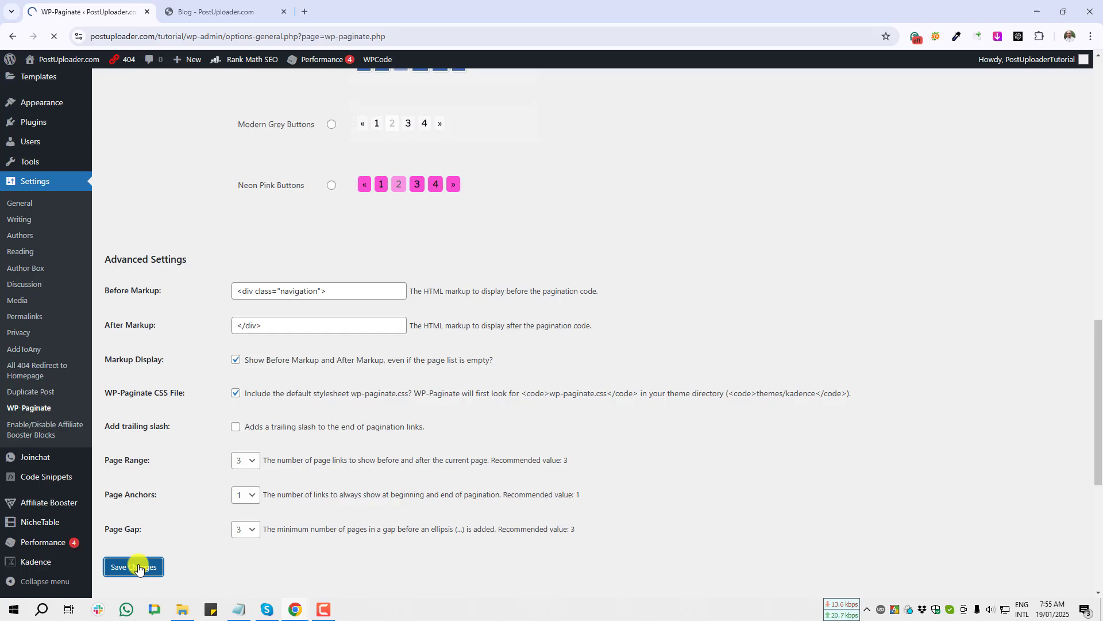
key("Print")
left_click_drag(152, 180, 210, 232)
key("ctrl+c")
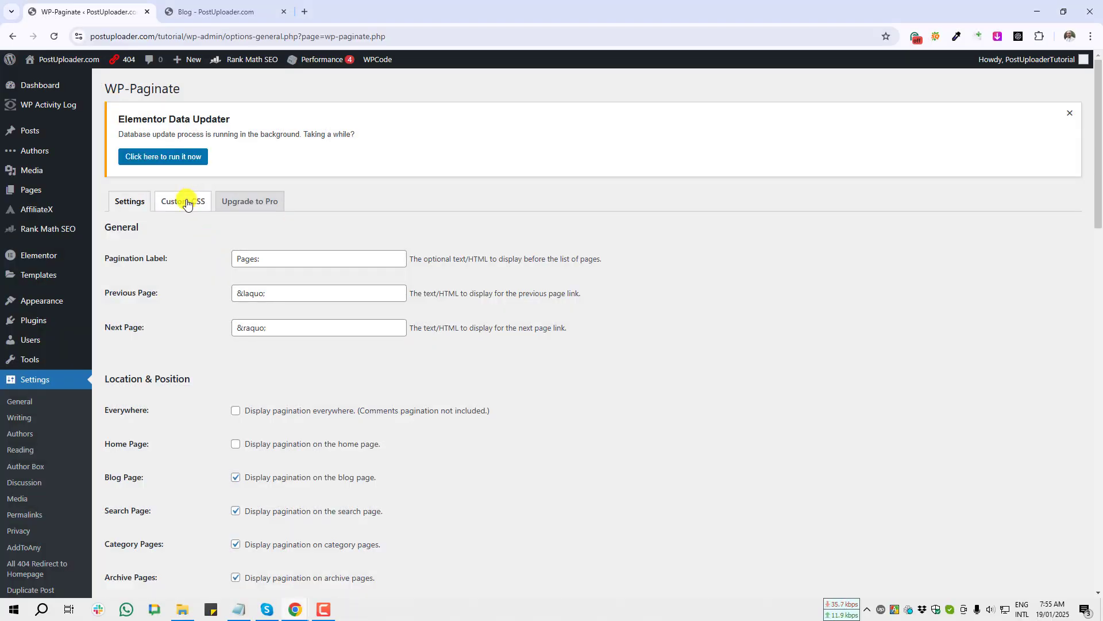
left_click(187, 204)
scroll(193, 293, "down", 2)
key("Print")
left_click_drag(110, 174, 678, 382)
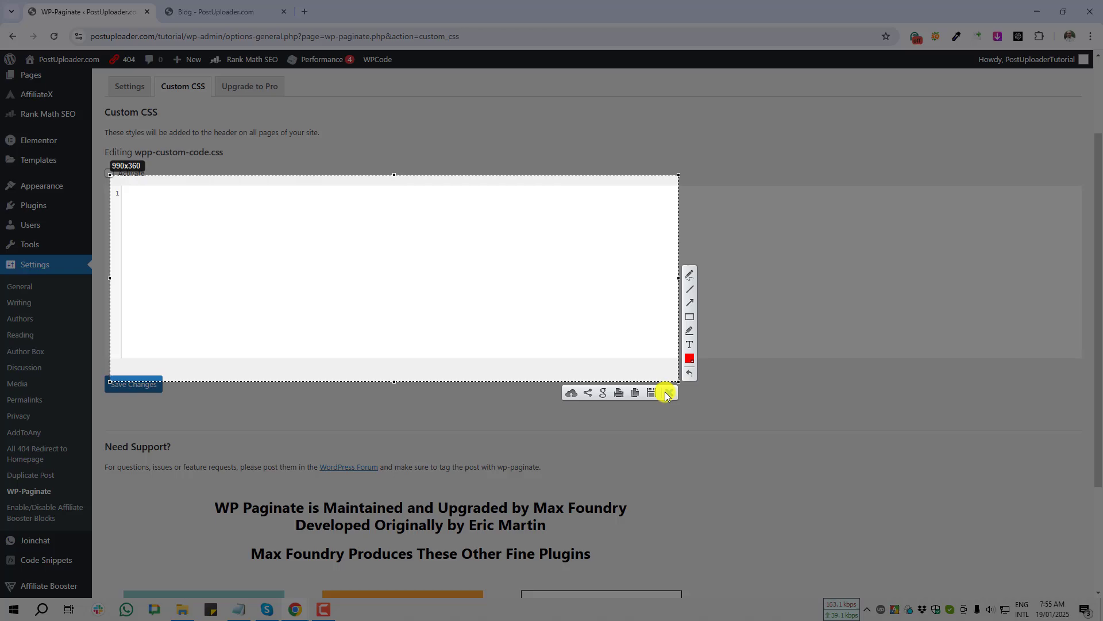
left_click(668, 387)
left_click(224, 12)
scroll(247, 413, "down", 20)
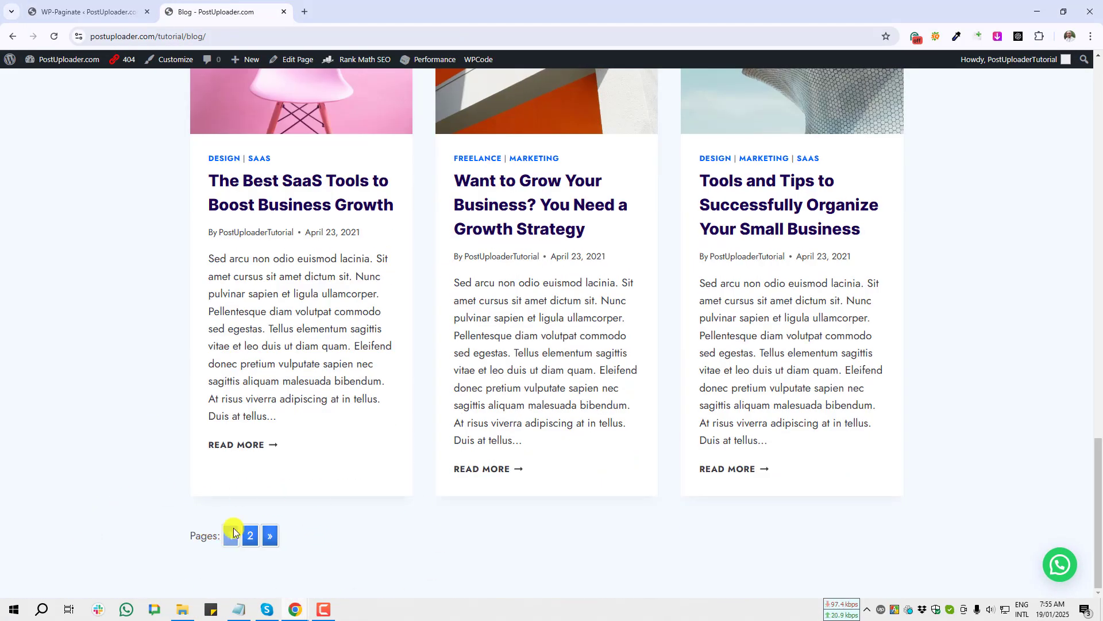
left_click(80, 10)
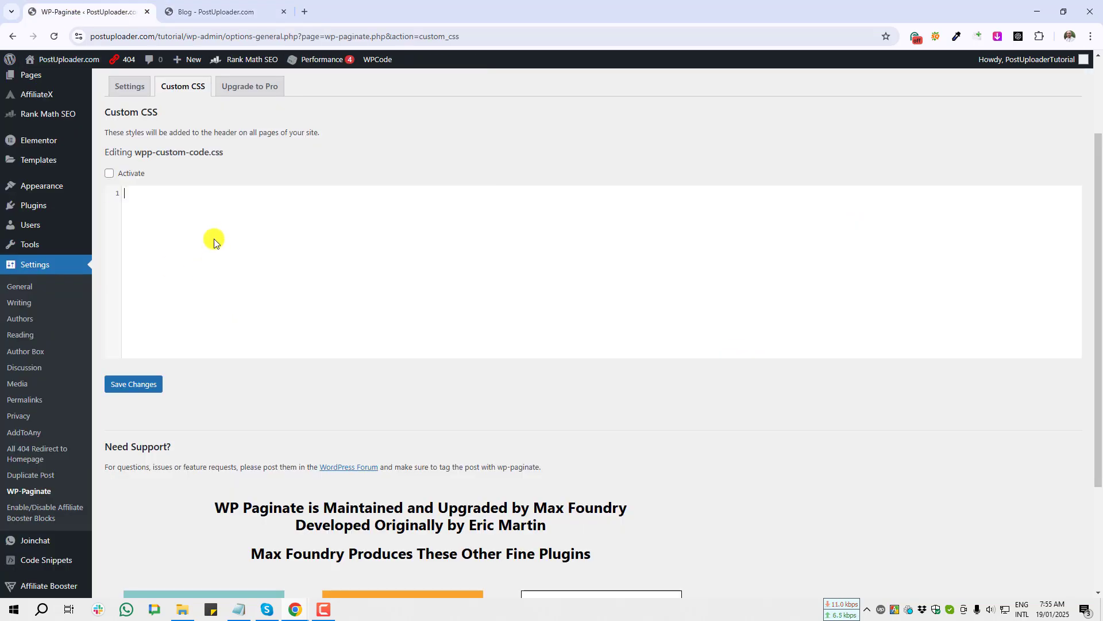
key("alt+Left")
scroll(239, 308, "down", 5)
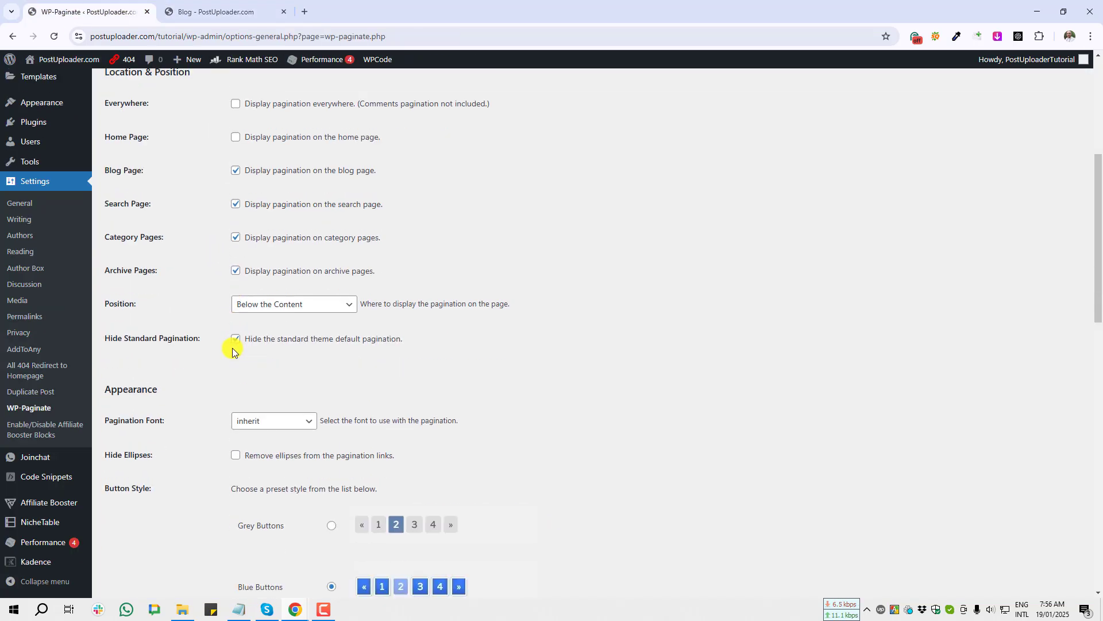
scroll(226, 343, "up", 5)
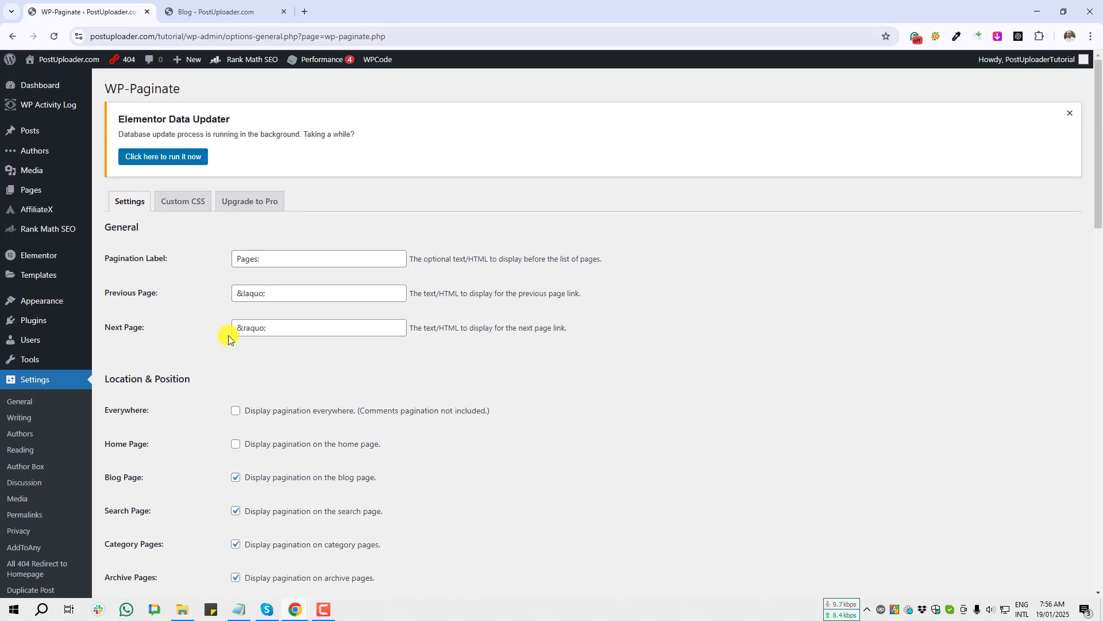
Step: Switch to the Blog - PostUploader.com tab to see the blue 'Pages: 1 2 »' pager
left_click(212, 11)
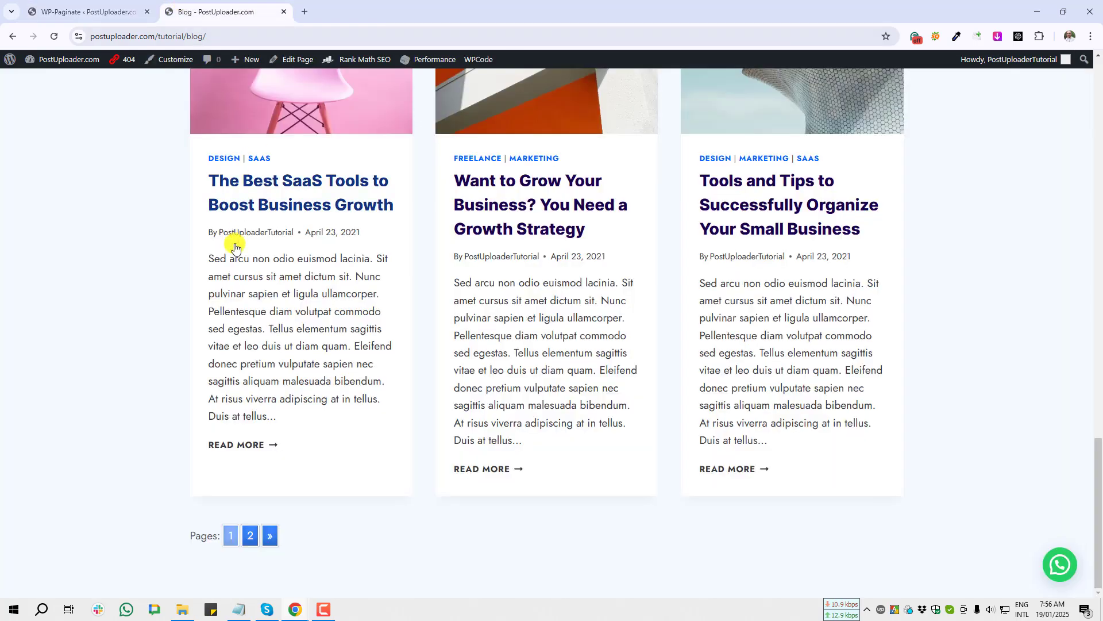